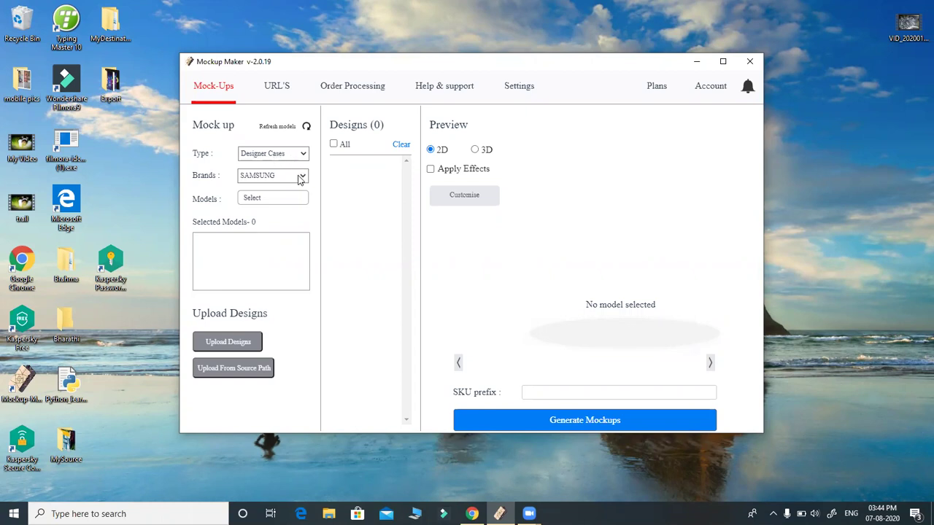
Choose the Samsung S7 phone model for the designer-case mockup and confirm it.
click(294, 199)
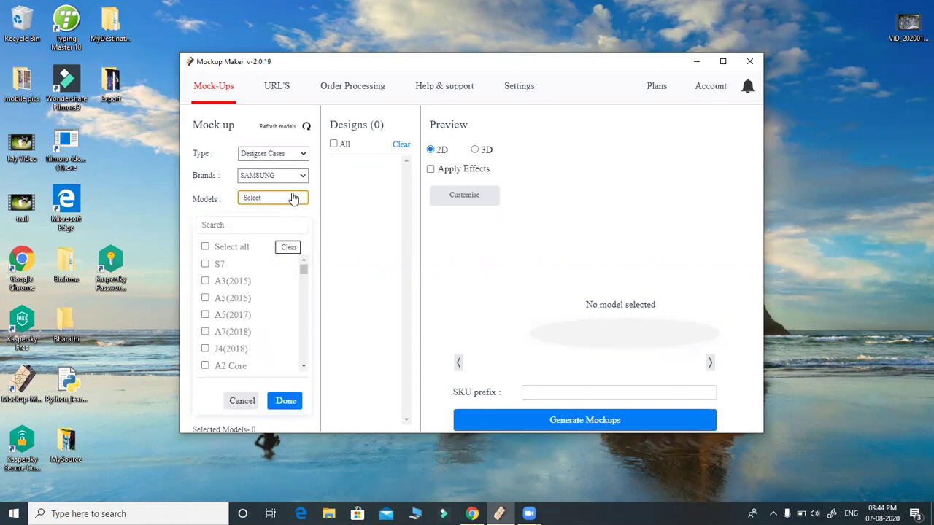
scroll(228, 285, down, 3)
scroll(229, 288, up, 3)
click(205, 265)
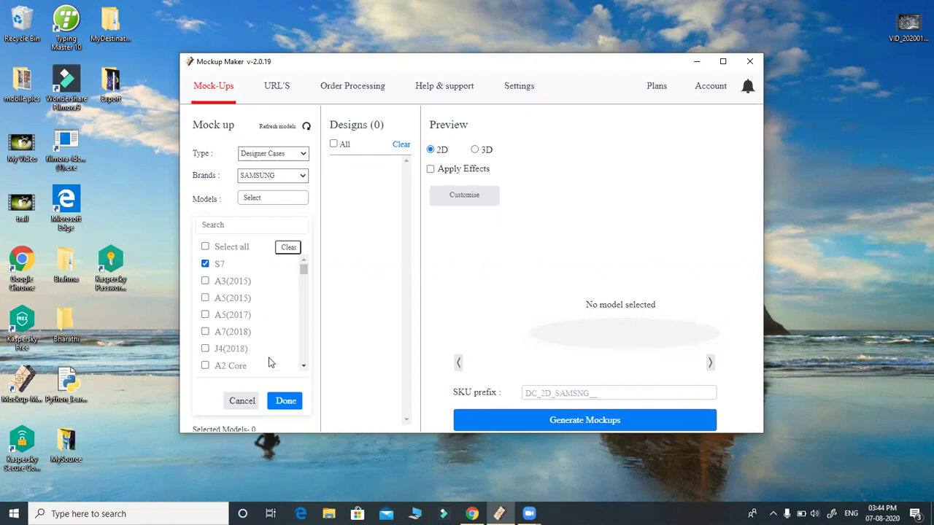
click(281, 401)
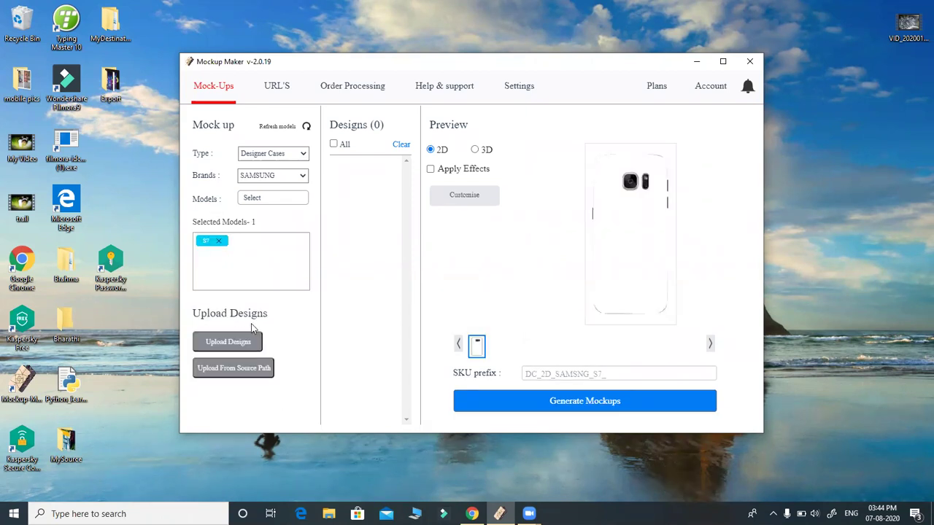
Load and select all 20 designs, set the 3D style, and generate the Samsung S7 mockups.
click(234, 370)
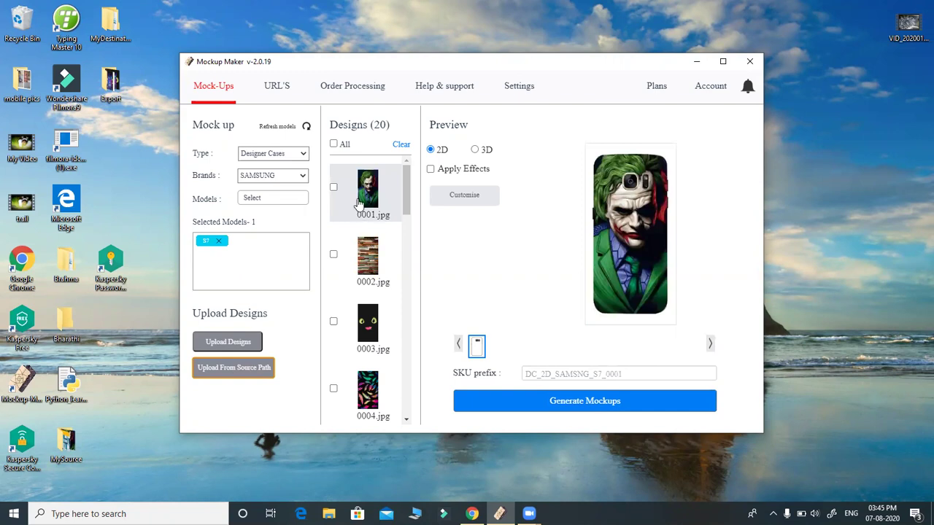
click(333, 145)
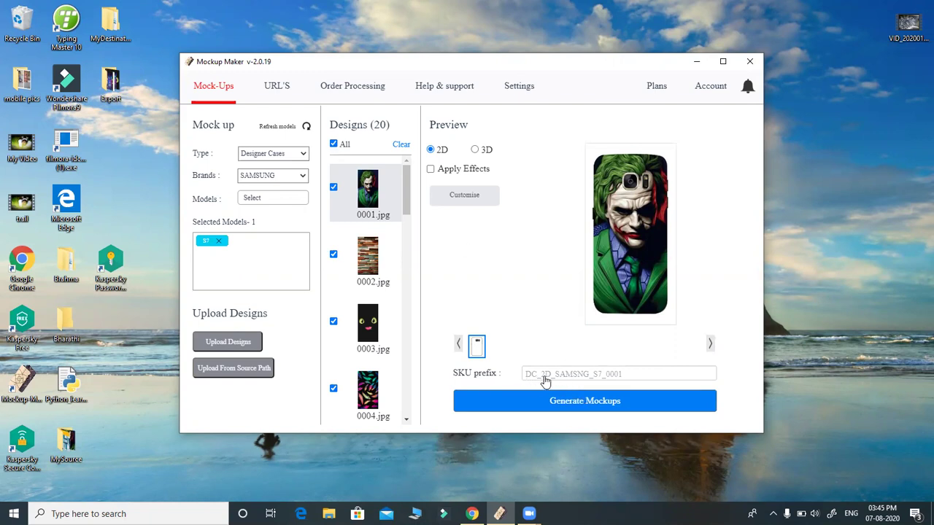
click(475, 150)
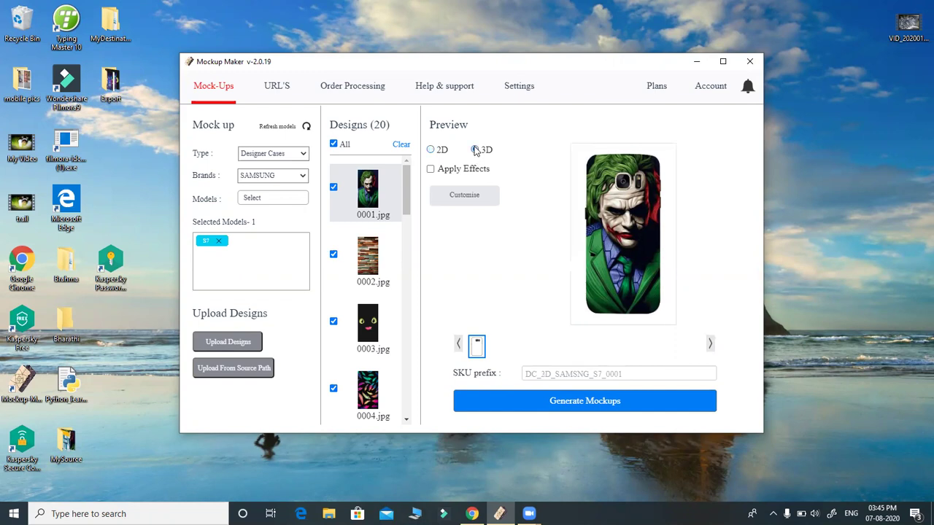
click(431, 149)
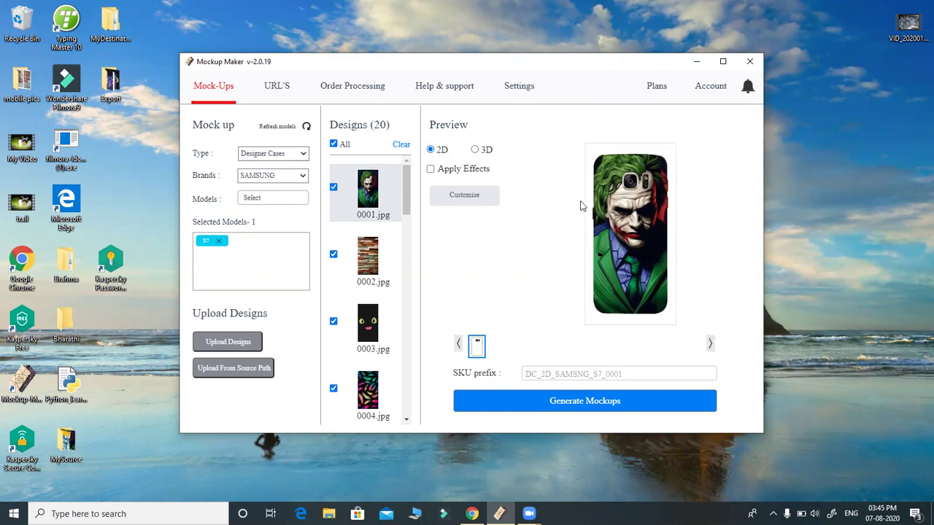
click(476, 151)
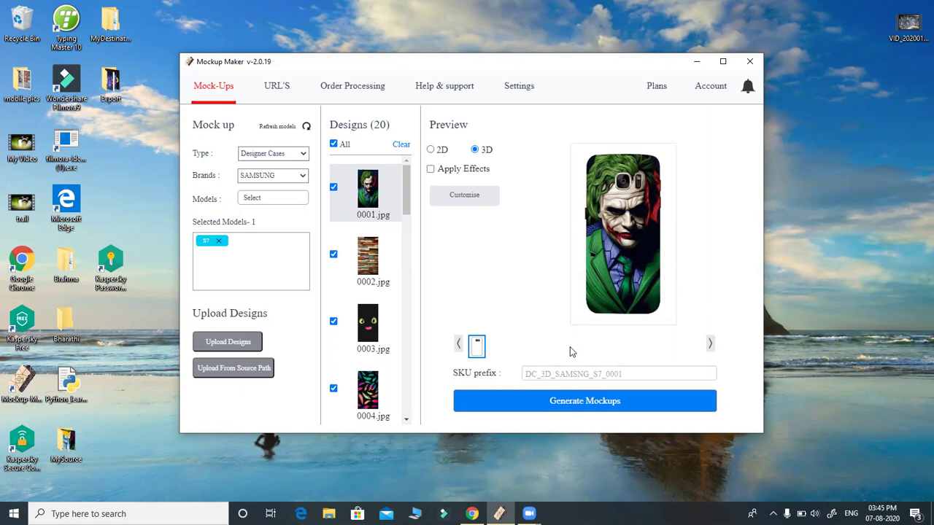
click(562, 401)
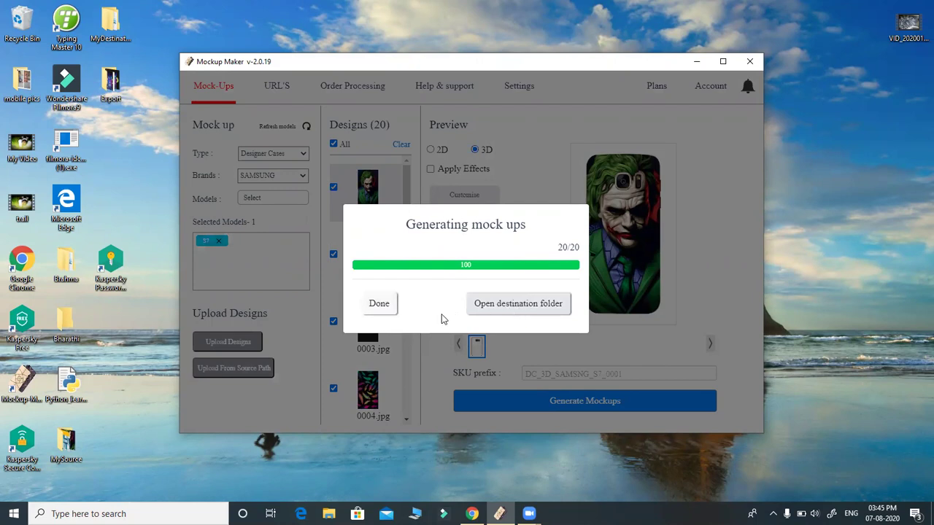
click(381, 309)
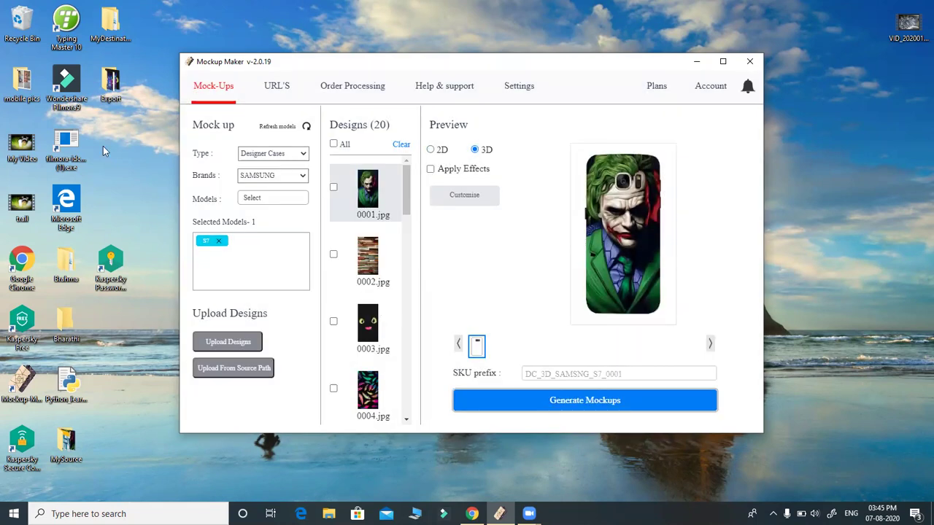
Browse MyDestination > Designer Cases > 3D > SAMSUNG > S7 > preview and select the first image.
double_click(106, 27)
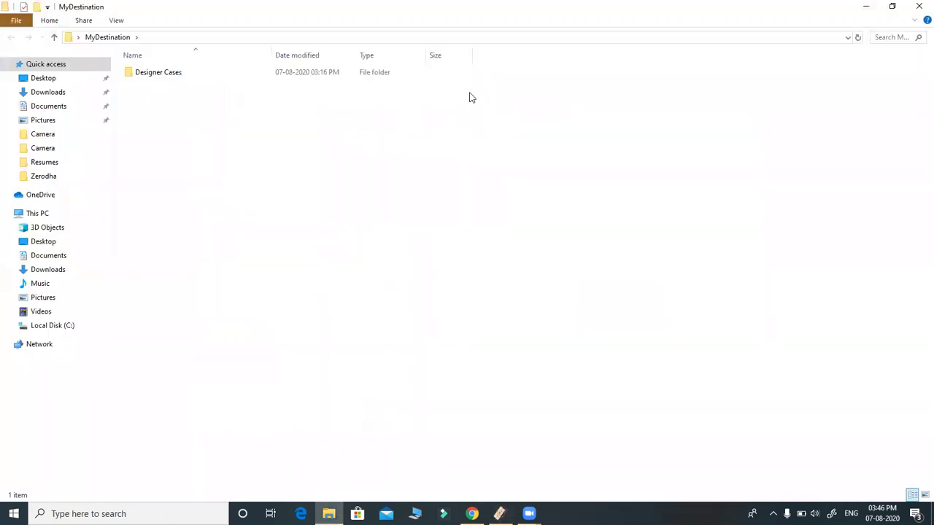
key(alt+Tab)
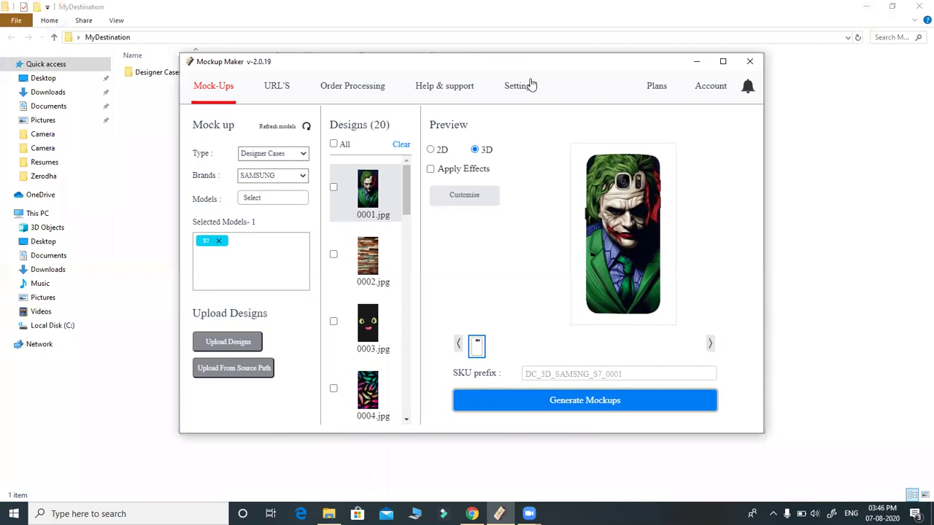
key(alt+Tab)
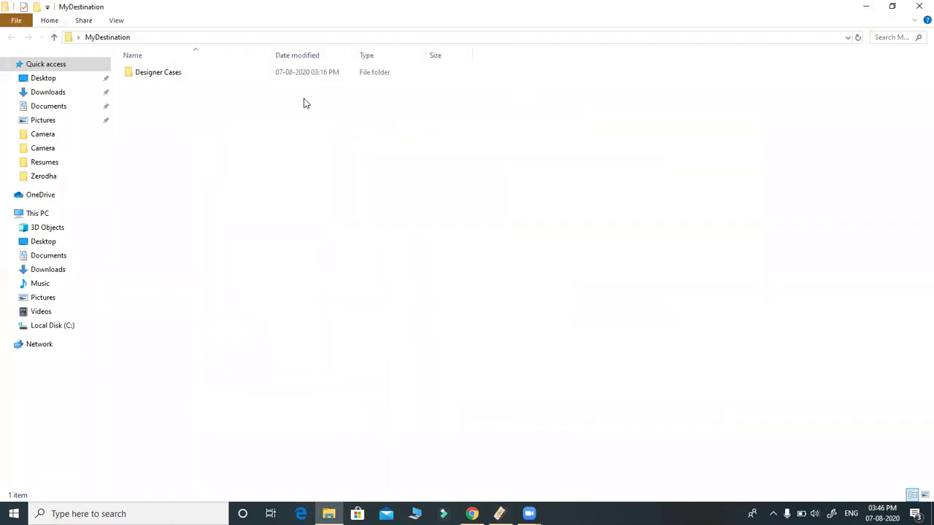
double_click(178, 74)
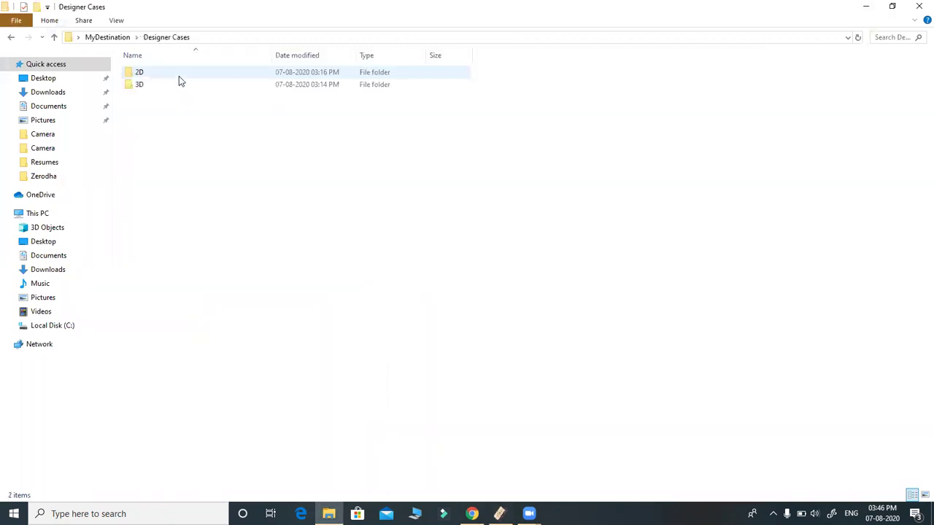
double_click(139, 84)
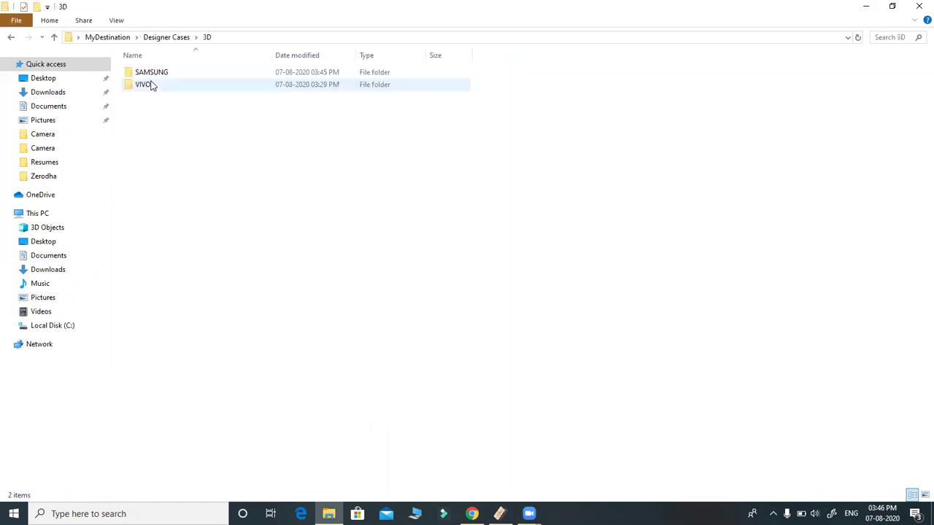
double_click(152, 77)
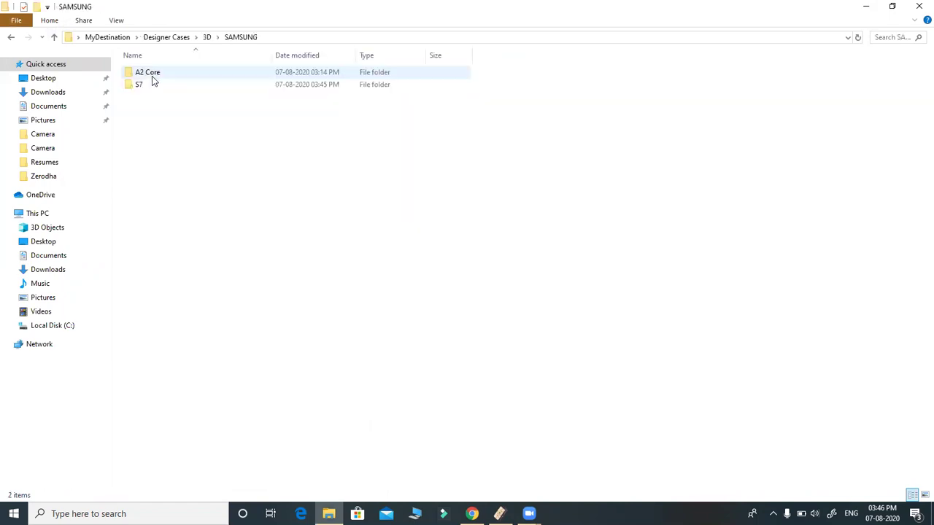
double_click(153, 84)
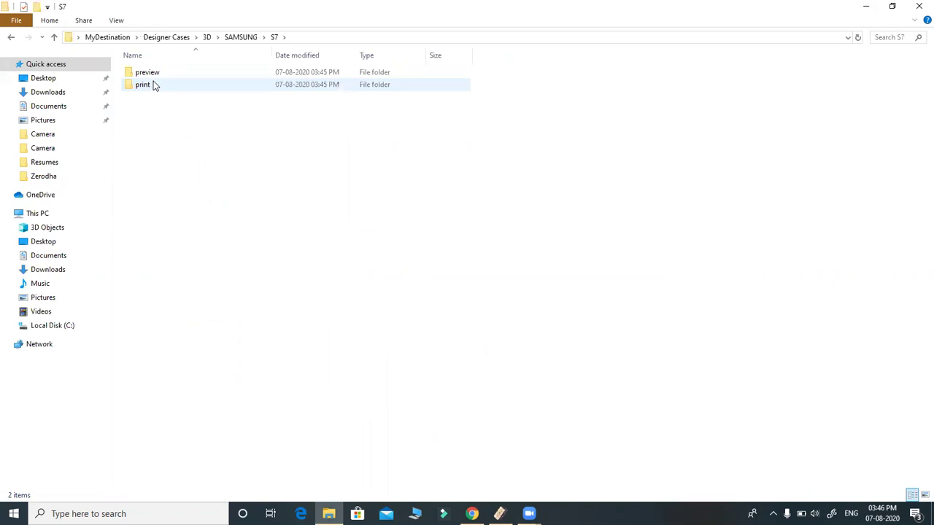
double_click(152, 75)
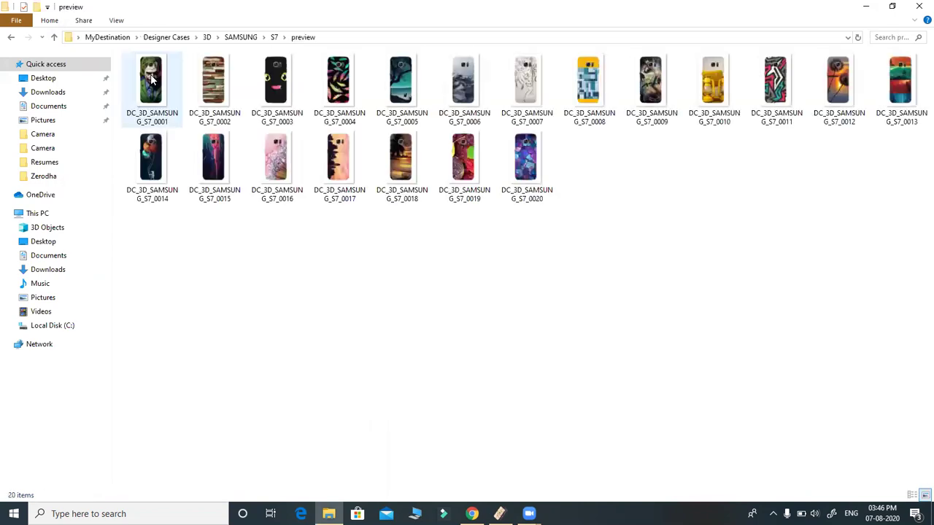
click(151, 79)
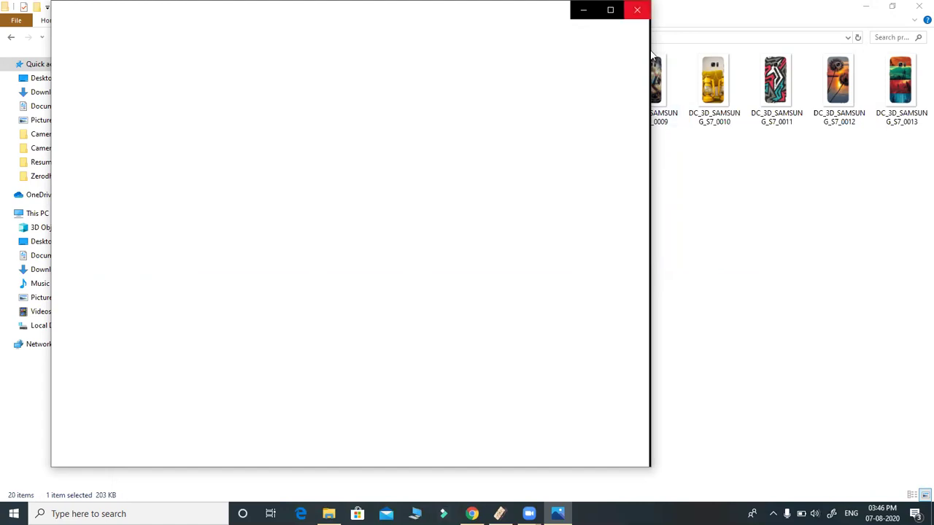
View the first S7 preview mockup in Photos, page through several more, then close Photos.
click(637, 9)
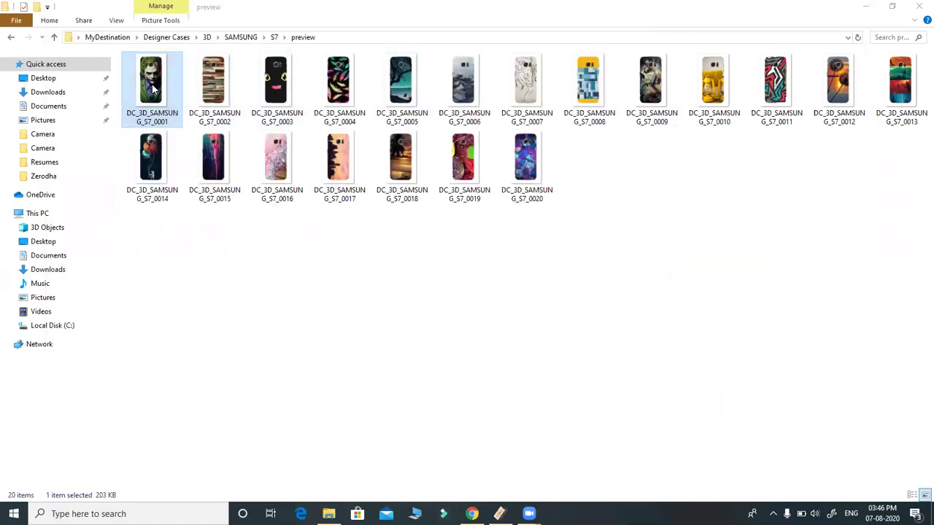
double_click(153, 86)
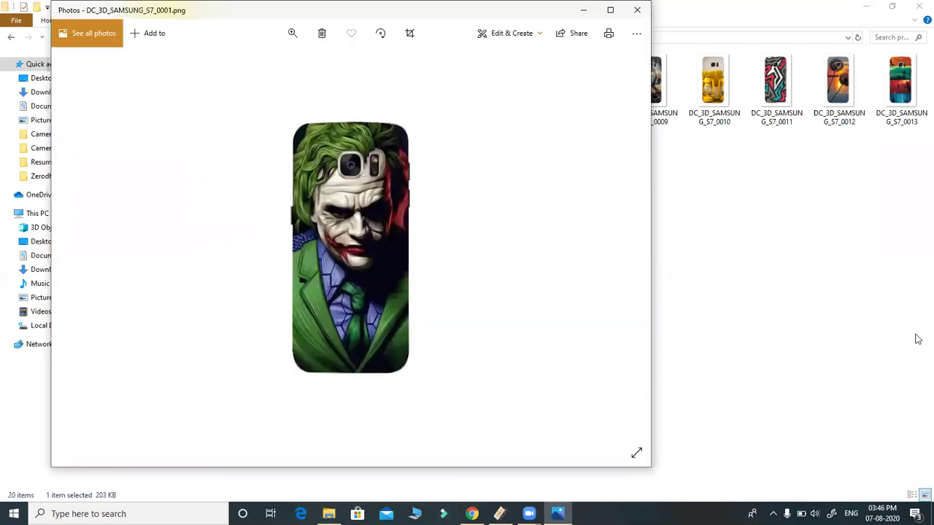
click(625, 252)
click(626, 253)
double_click(627, 253)
double_click(627, 252)
double_click(627, 253)
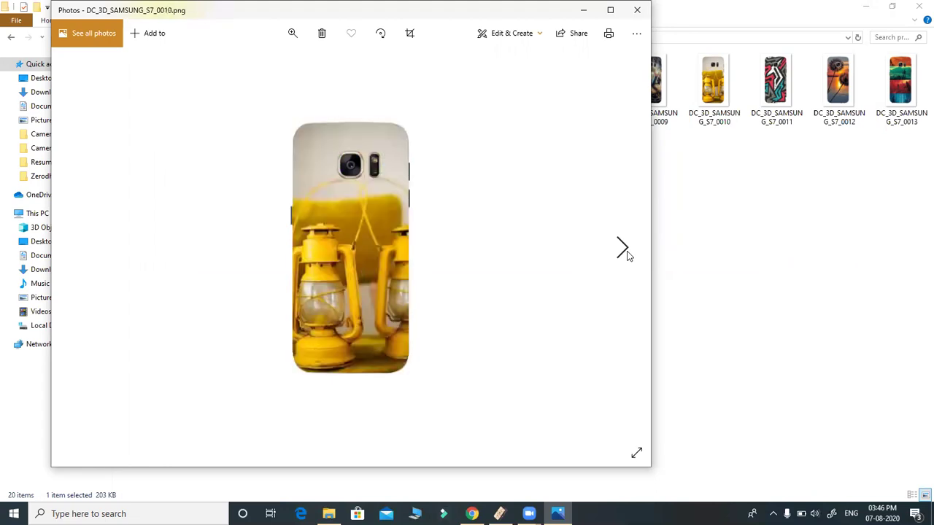
double_click(626, 251)
click(636, 10)
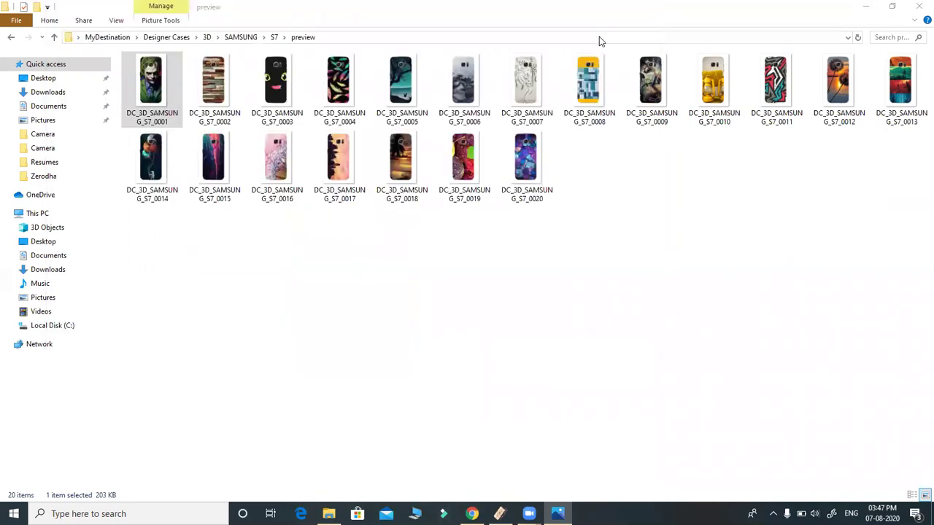
Review the S7 print-folder images in Photos, then close Photos and File Explorer.
click(11, 37)
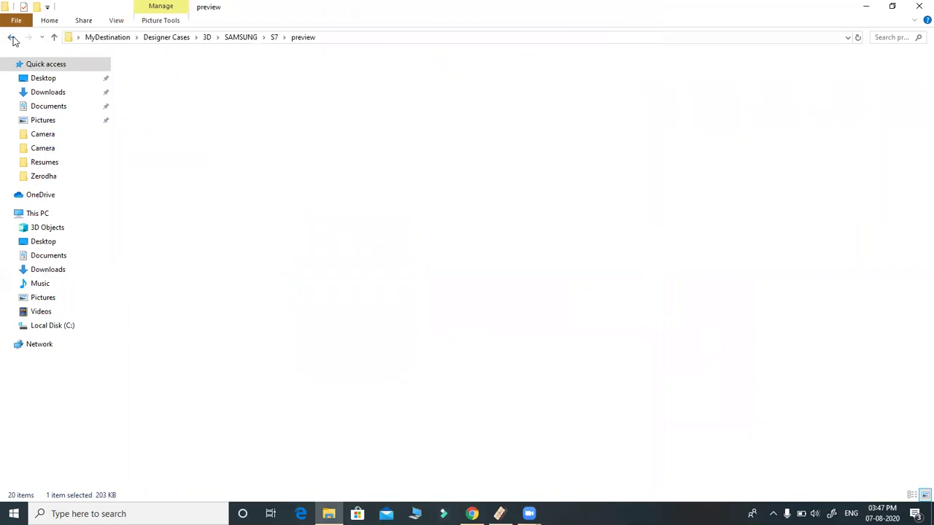
double_click(143, 85)
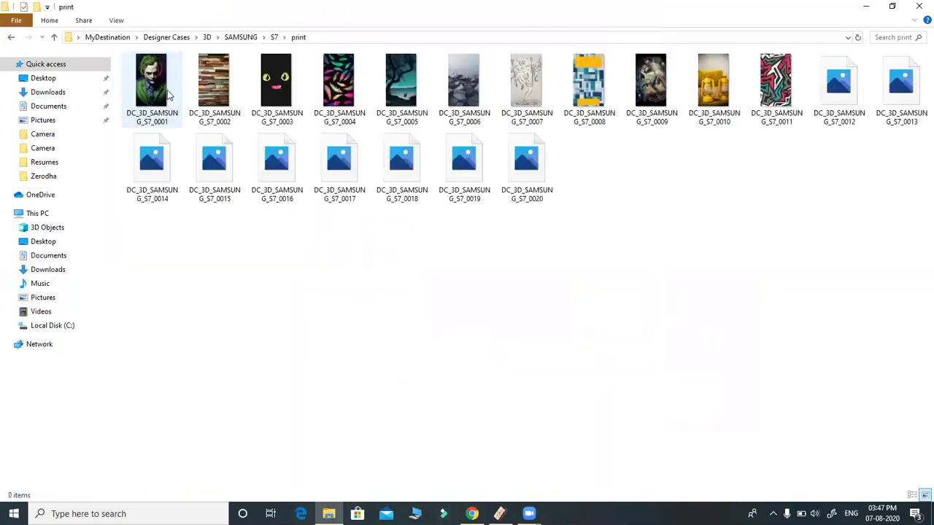
double_click(144, 79)
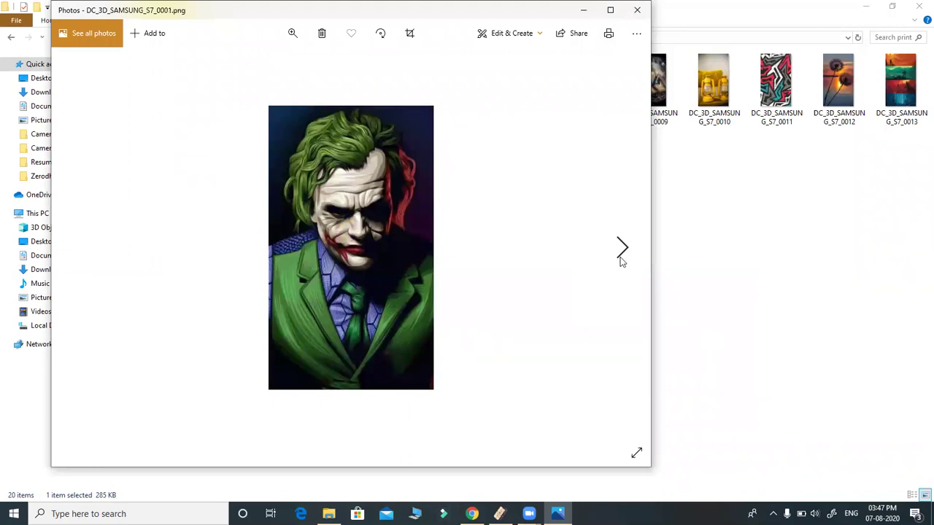
click(621, 251)
click(621, 252)
click(621, 251)
click(622, 252)
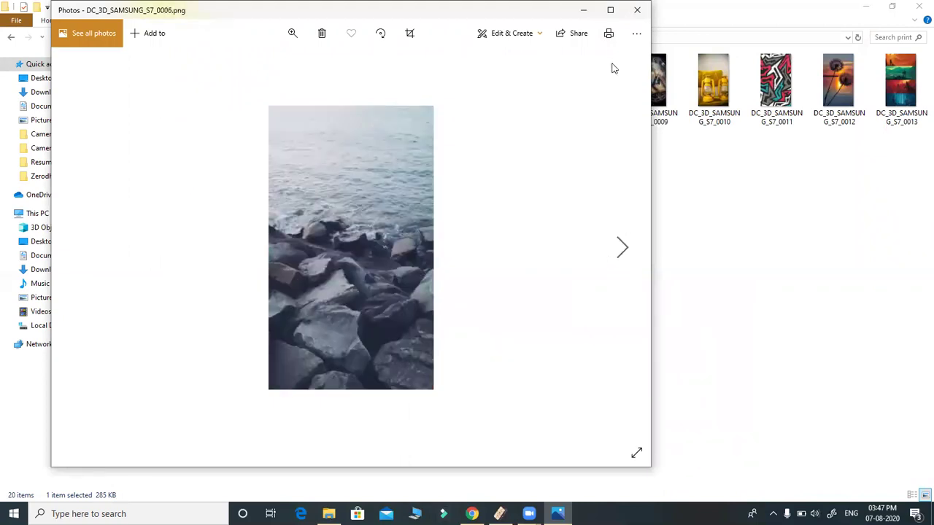
key(alt+F4)
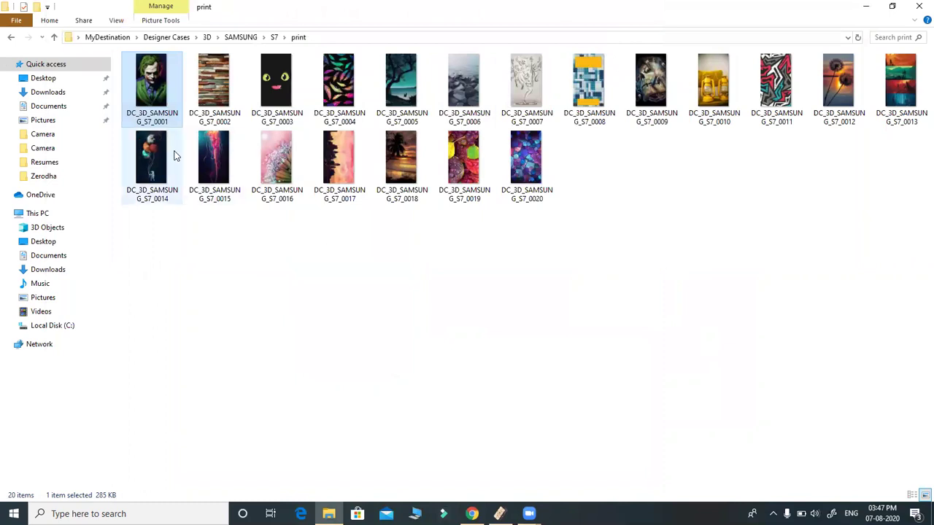
click(415, 329)
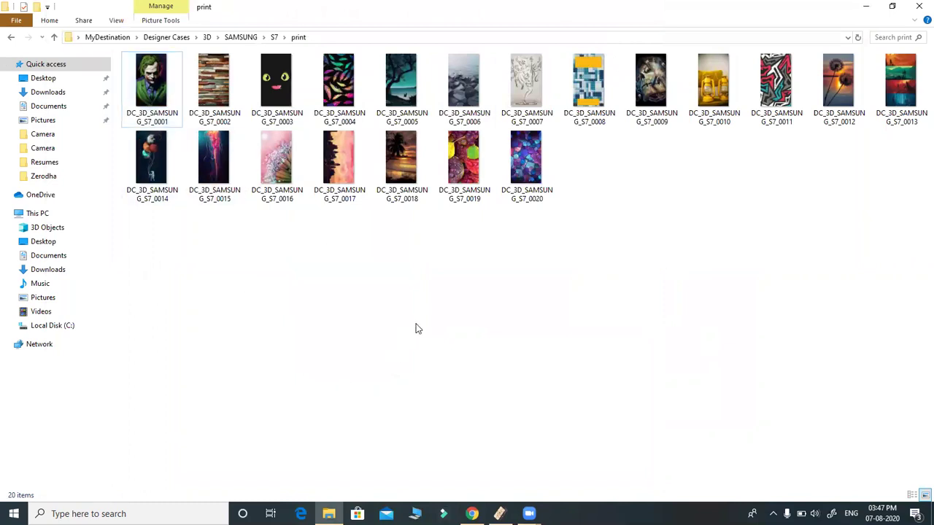
click(918, 8)
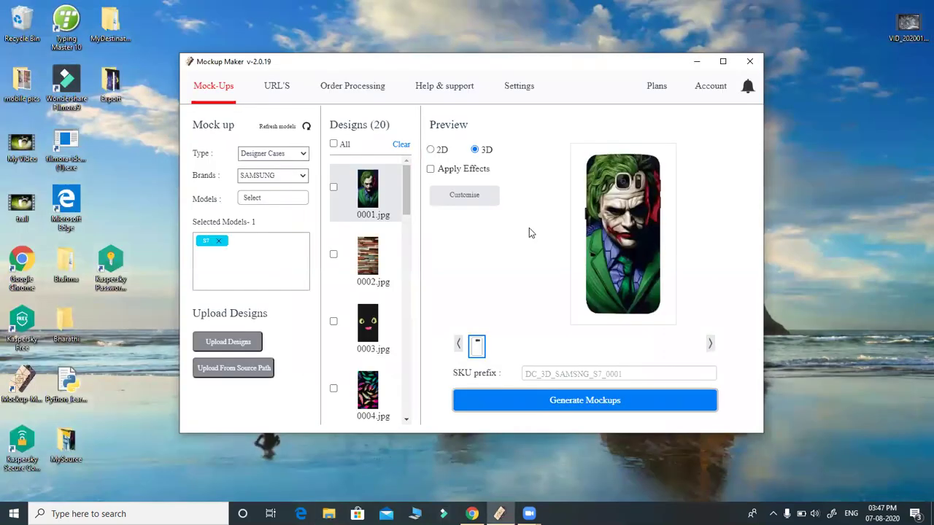
Select all 20 designs, switch the model to REALME 2 Pro, and preview 0001.jpg.
click(334, 144)
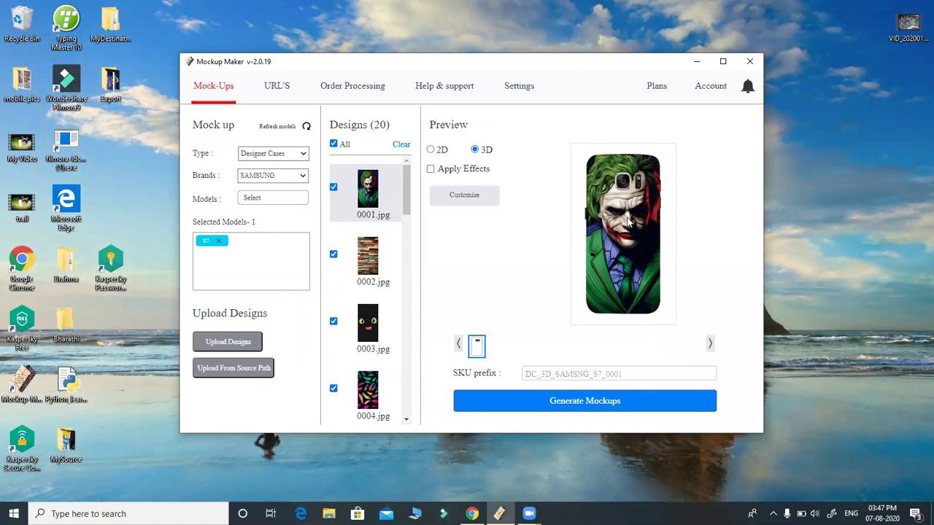
click(270, 177)
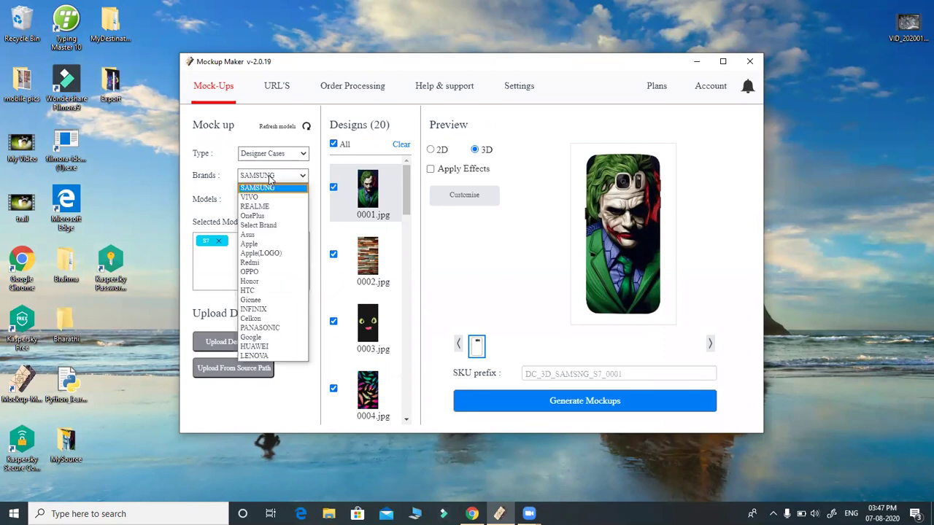
click(259, 206)
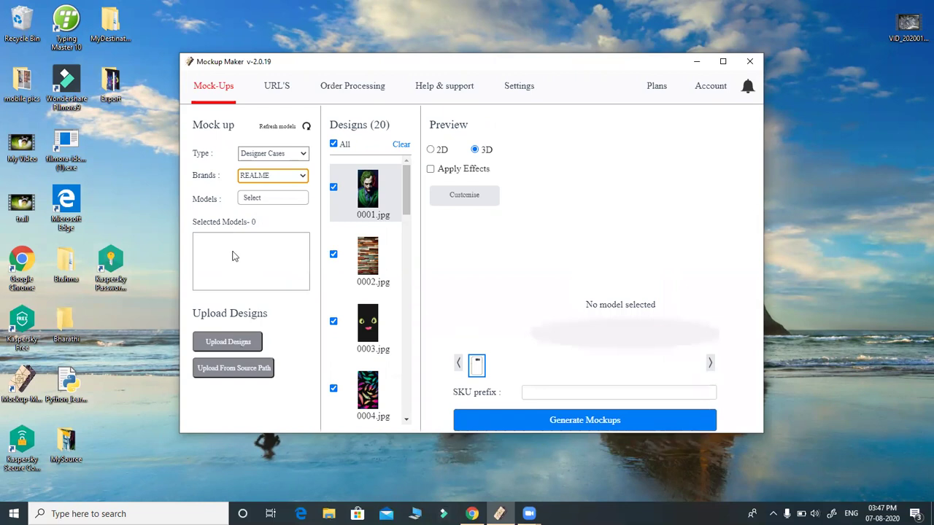
click(272, 200)
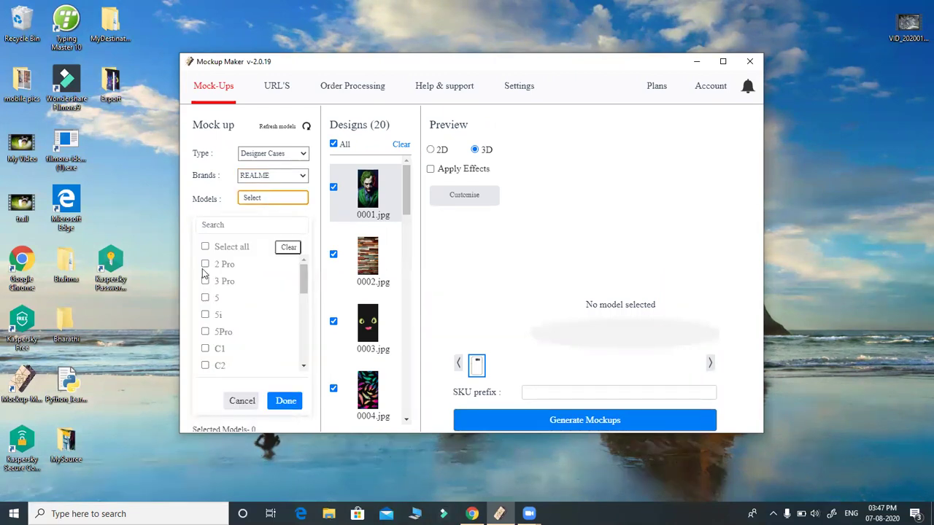
click(205, 264)
click(284, 402)
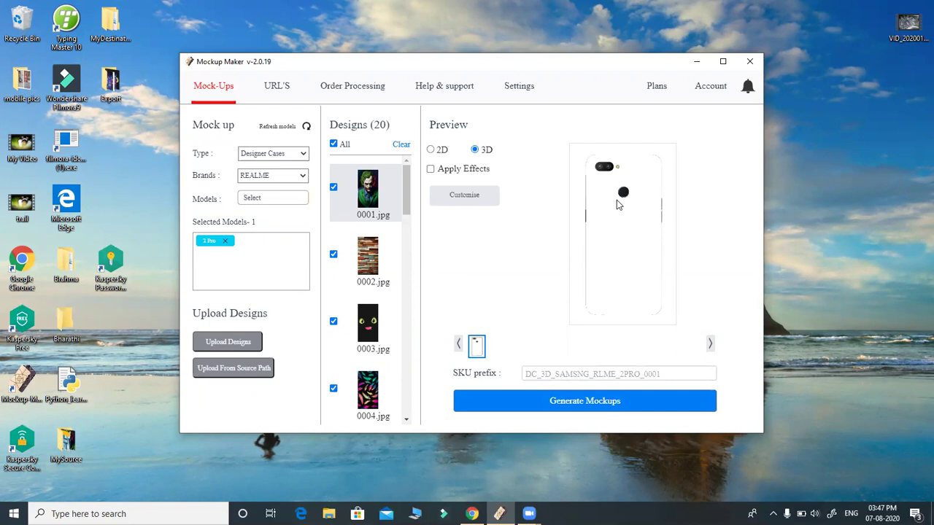
click(381, 187)
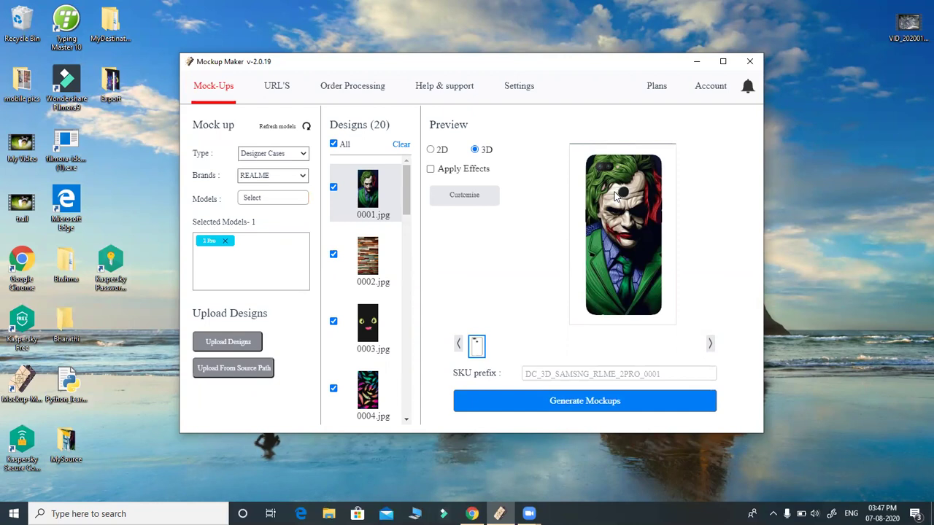
Zoom the design out, use it as a blurred background, and wrap the locked customisation onto all designs.
click(485, 197)
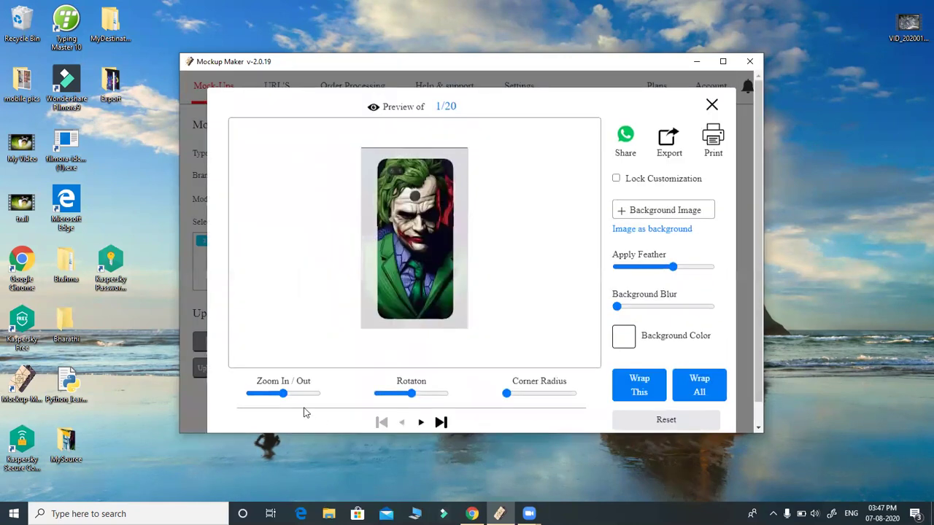
drag(286, 394, 265, 394)
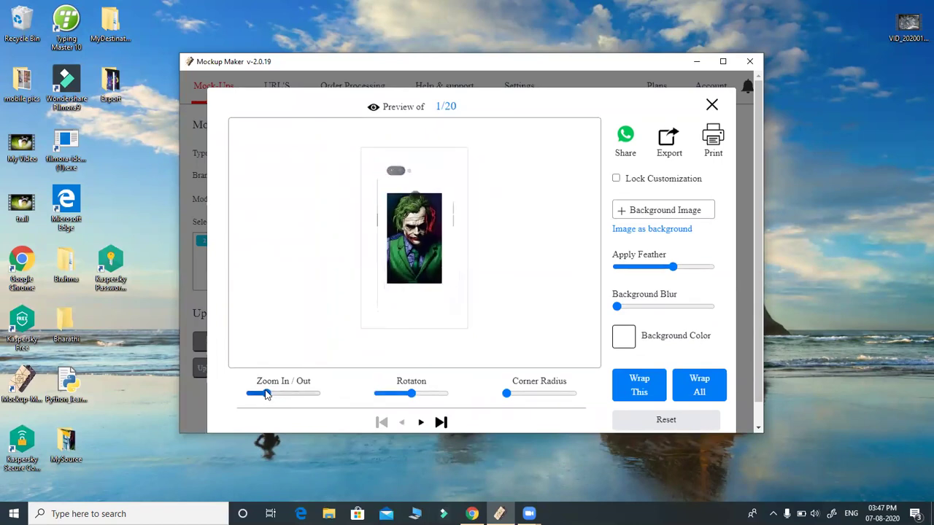
click(661, 229)
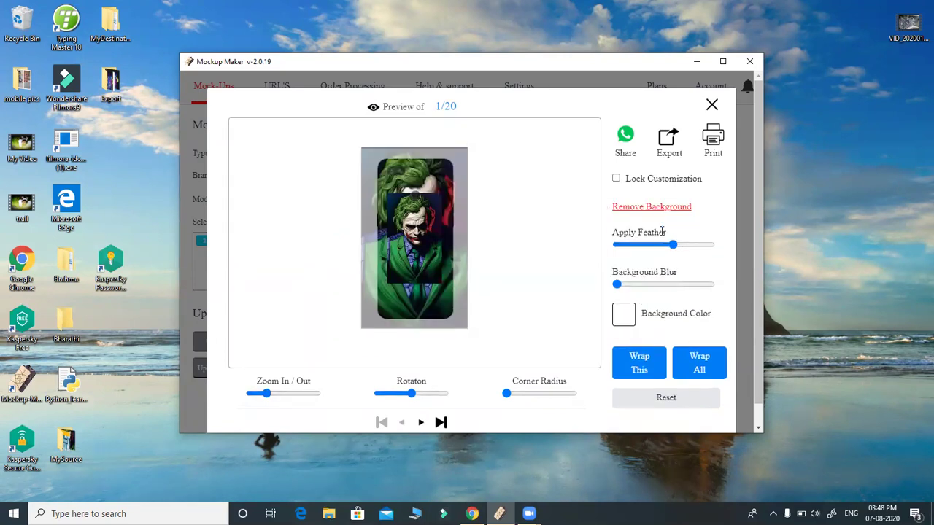
drag(617, 285, 626, 286)
click(636, 285)
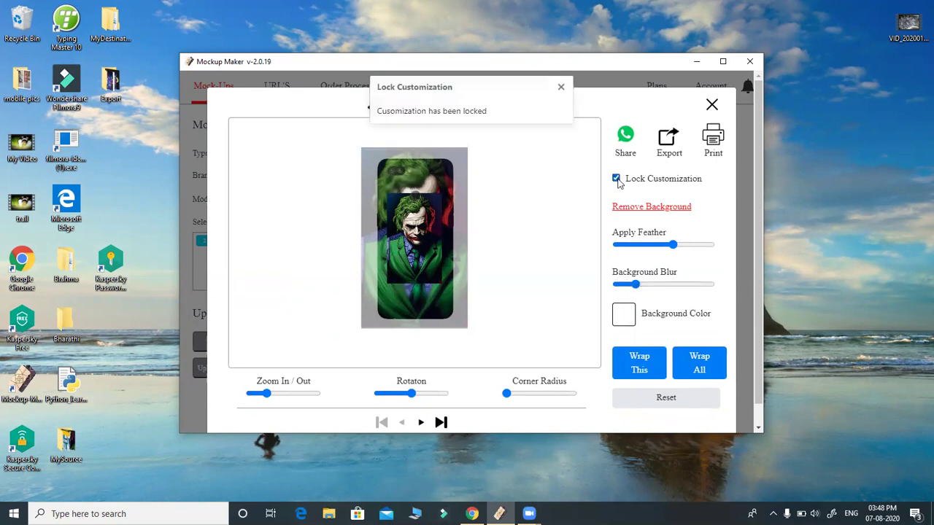
click(700, 363)
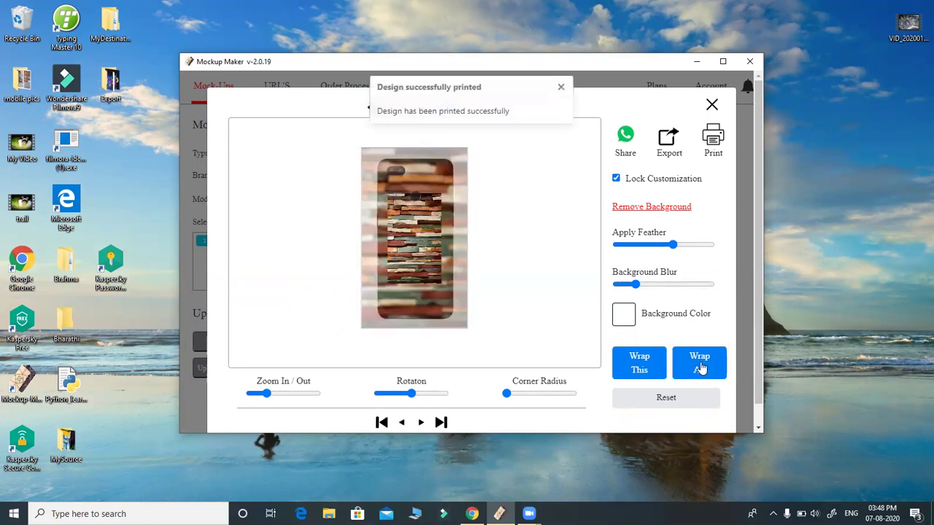
click(712, 107)
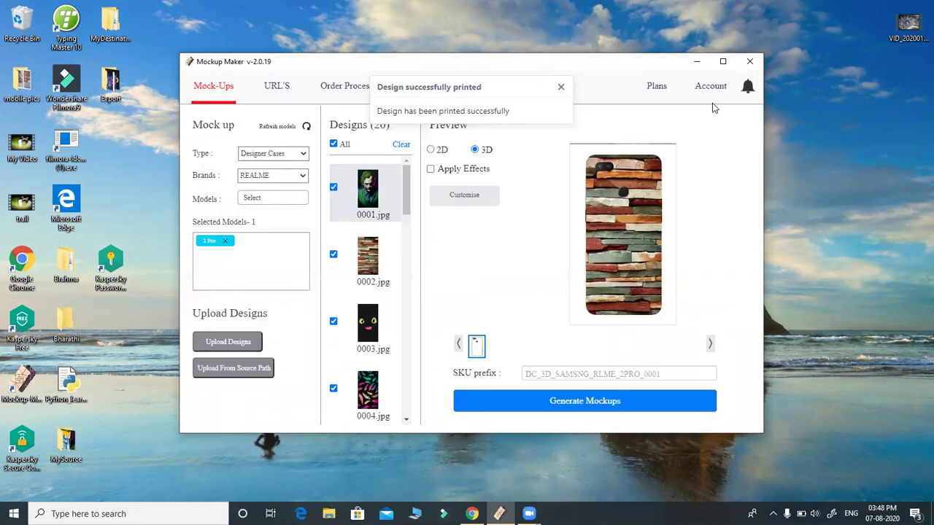
click(131, 146)
Browse MyDestination > Designer Cases > 3D > REALME > 2 Pro and open its preview folder.
double_click(110, 25)
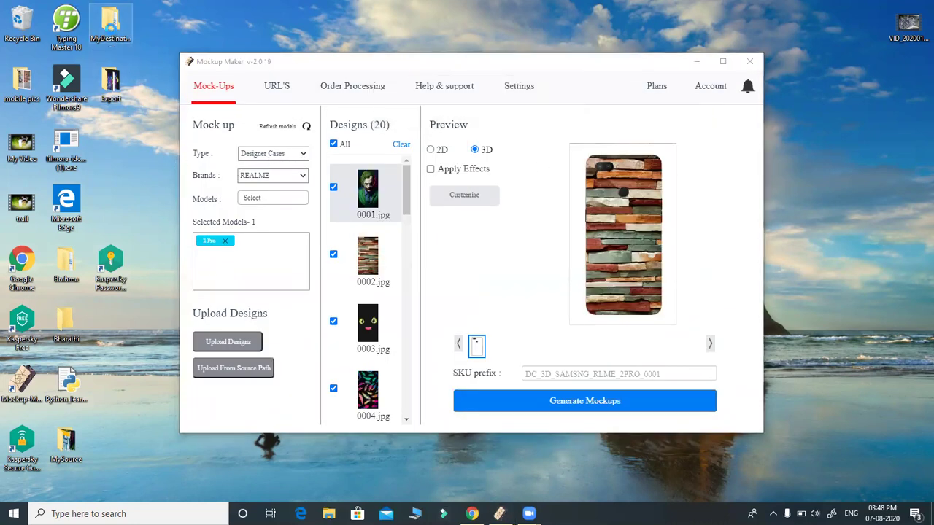
double_click(158, 76)
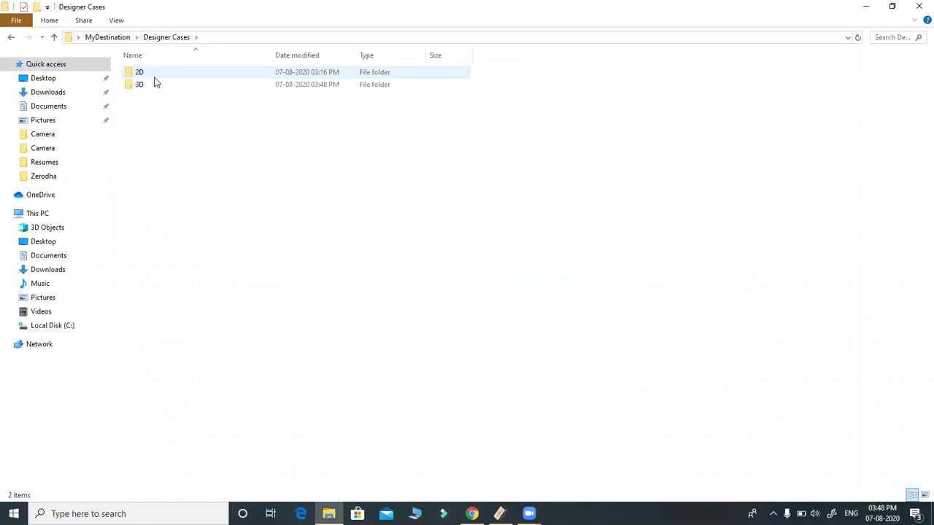
double_click(144, 74)
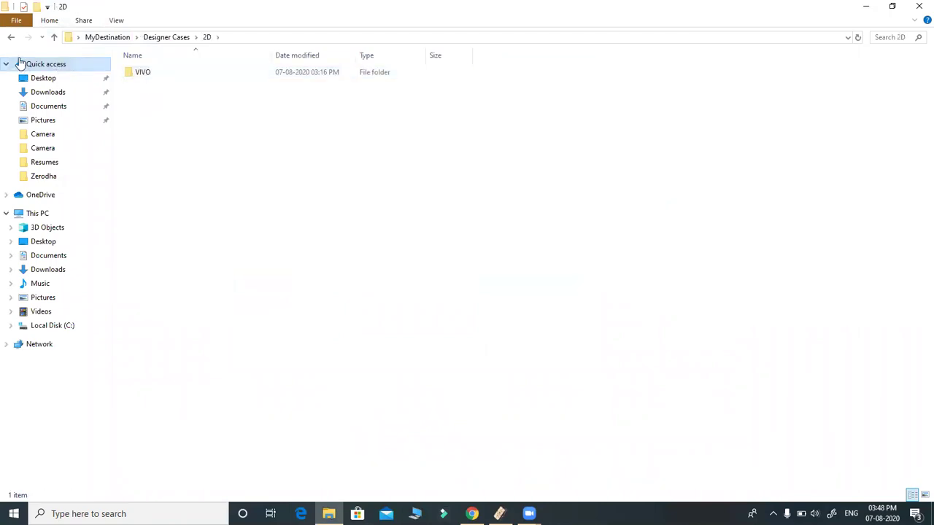
click(12, 37)
double_click(160, 87)
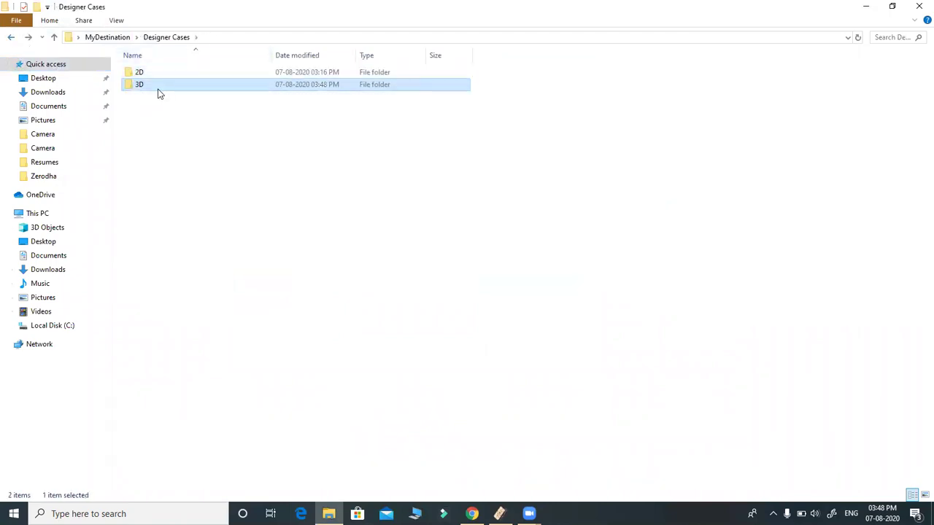
double_click(153, 75)
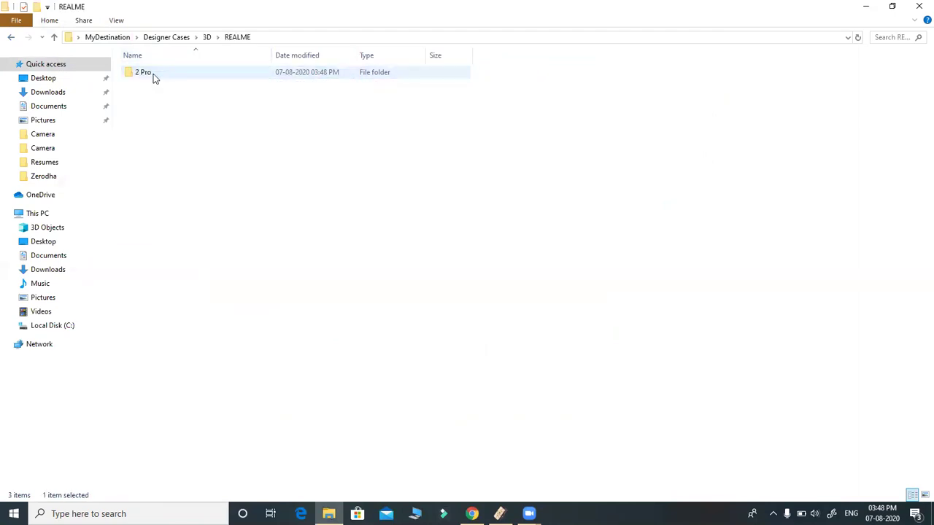
double_click(153, 74)
double_click(153, 74)
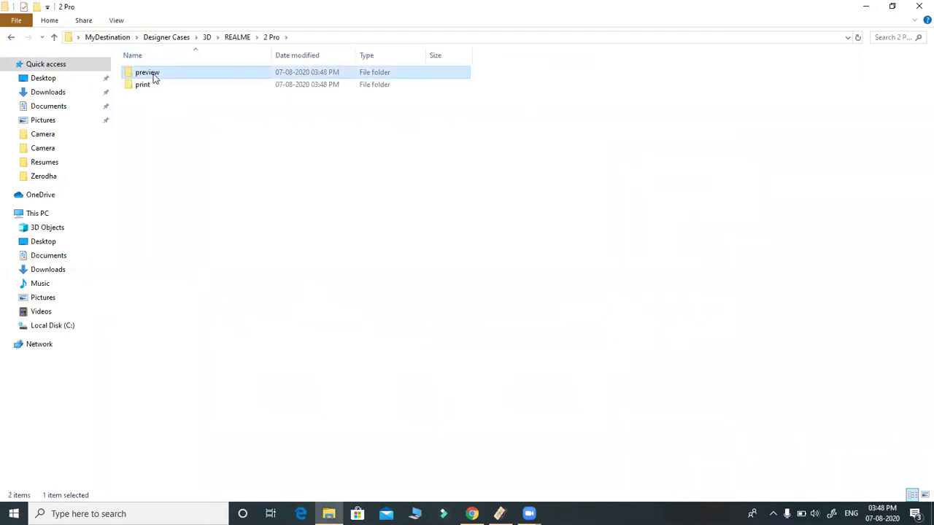
Page through the REALME 2 Pro preview mockups in Photos, then close Photos and File Explorer.
double_click(150, 83)
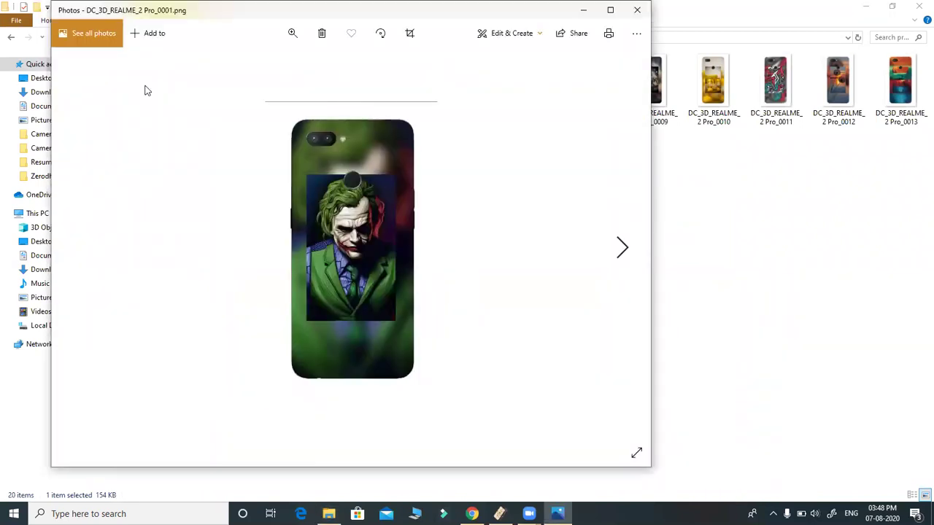
key(Right)
key(Right)
key(Right)
key(Right)
key(Right)
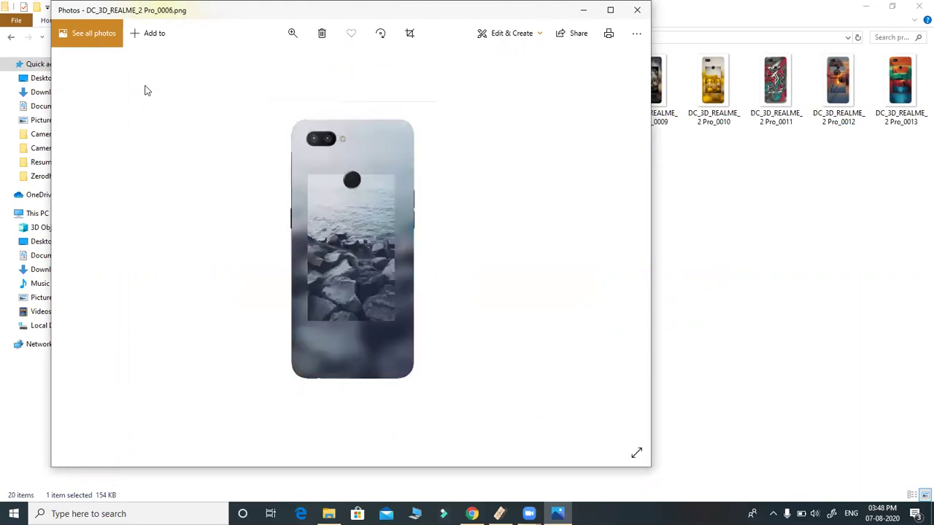
key(Right)
key(Right)
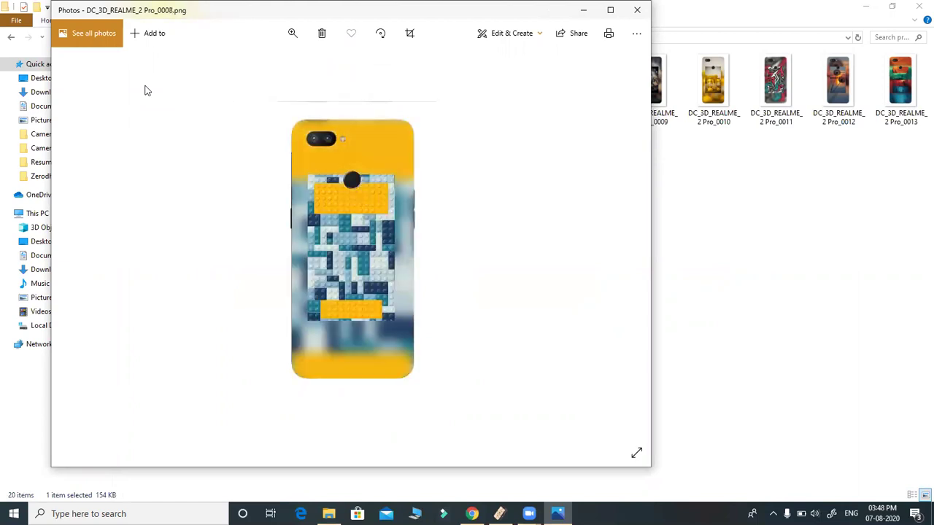
key(Right)
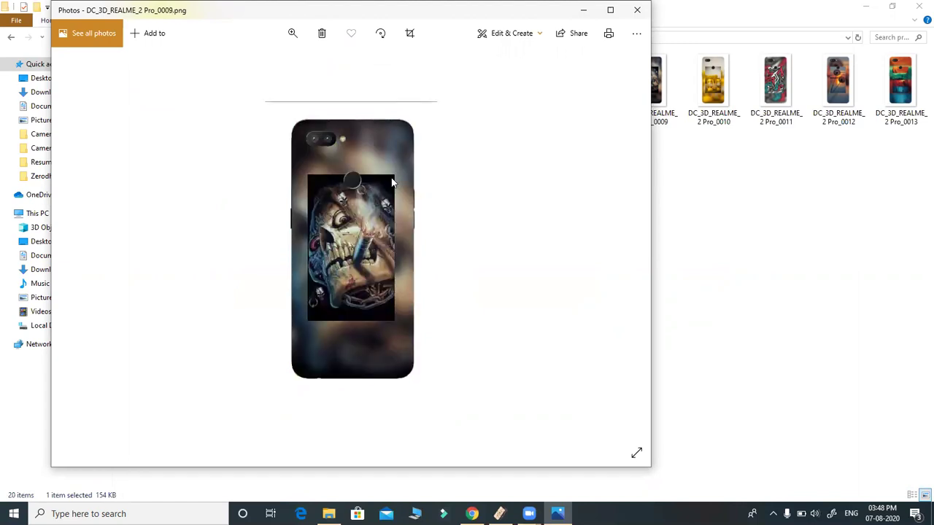
key(Right)
key(Right)
key(Right)
key(Right)
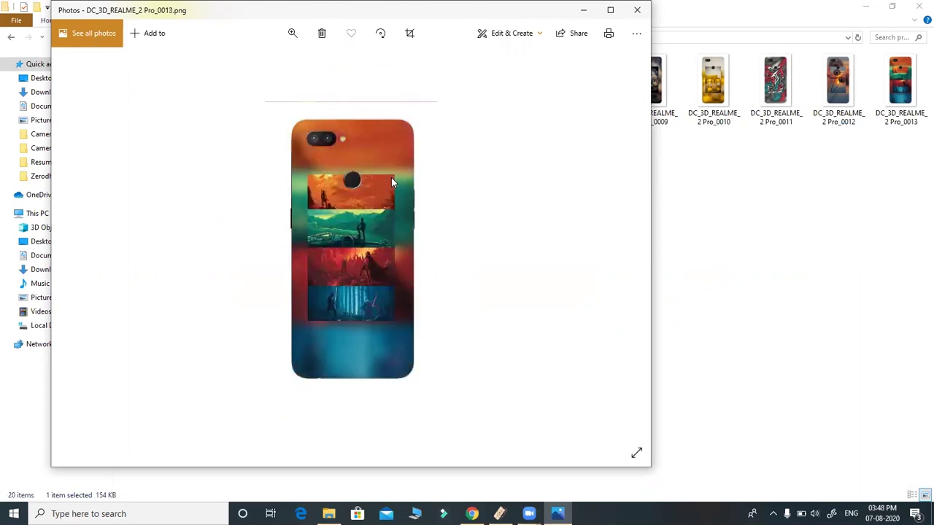
key(Right)
key(Right)
key(Right)
key(Right)
key(Right)
key(Right)
key(Right)
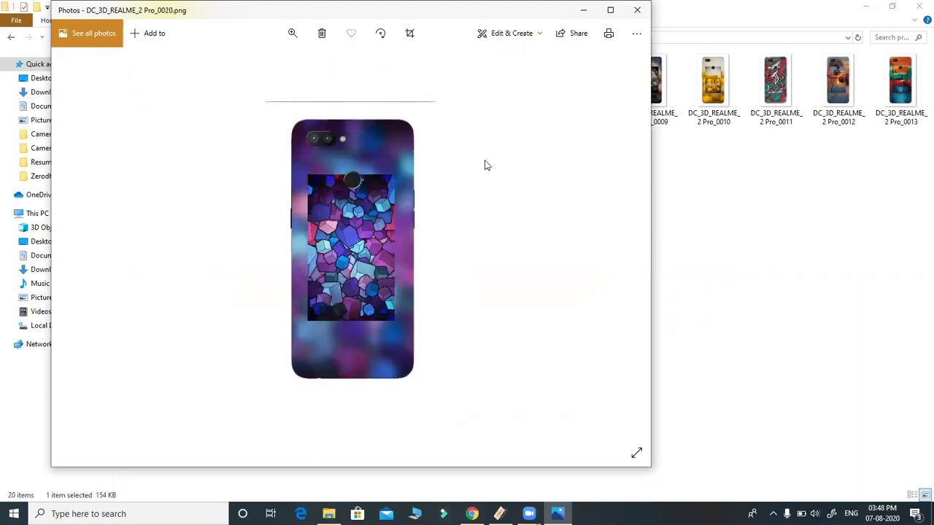
click(637, 10)
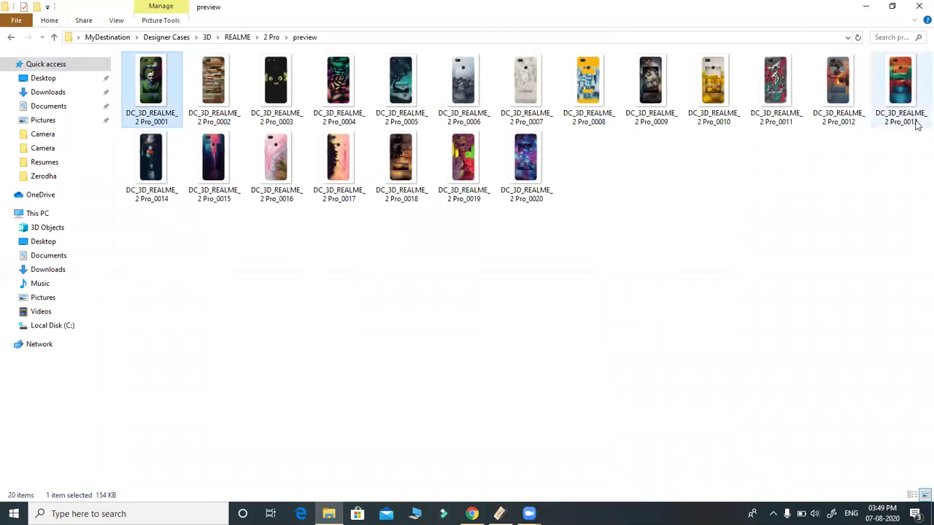
click(919, 6)
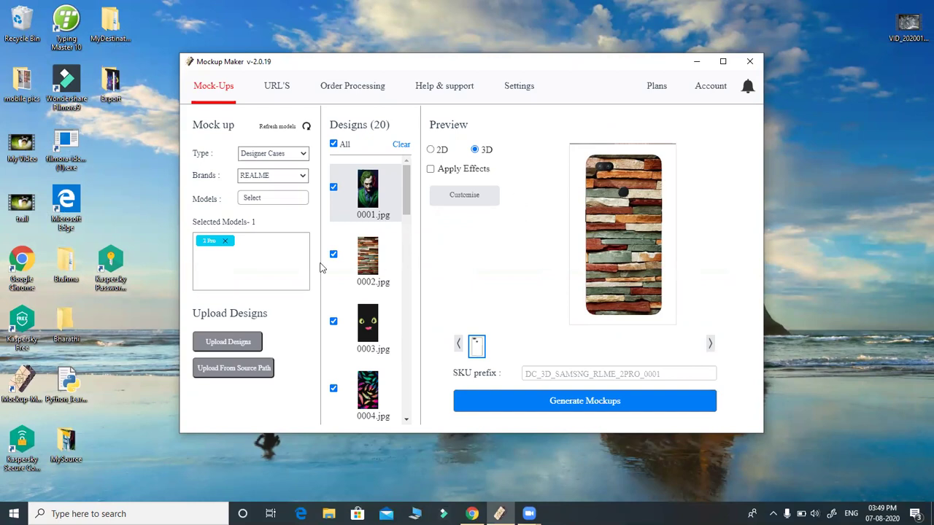
Customise 0001.jpg with Wrap This, zoom the design out, add slight feathering, then add a background image.
click(359, 200)
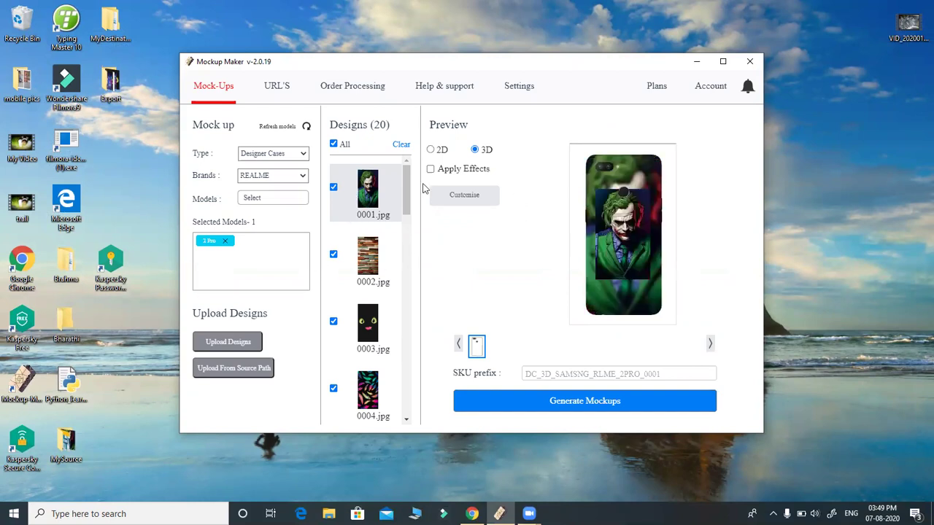
click(470, 195)
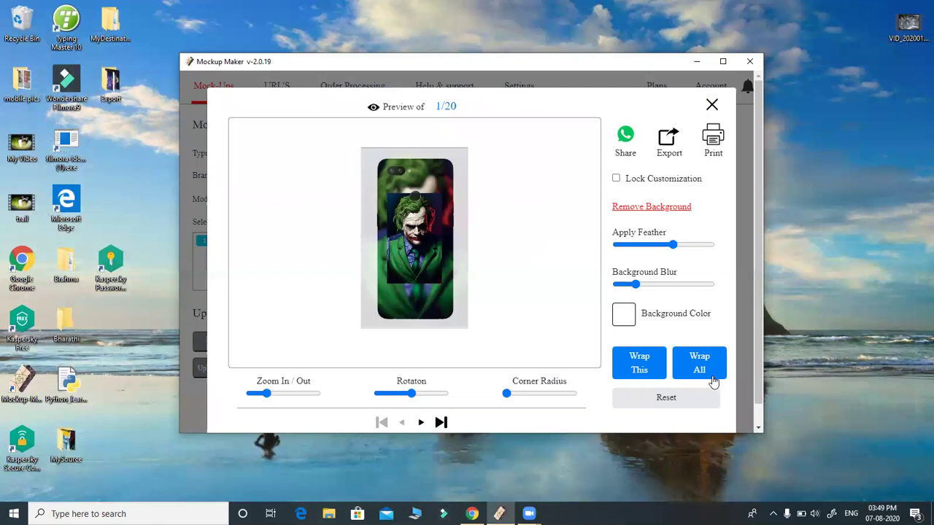
click(662, 398)
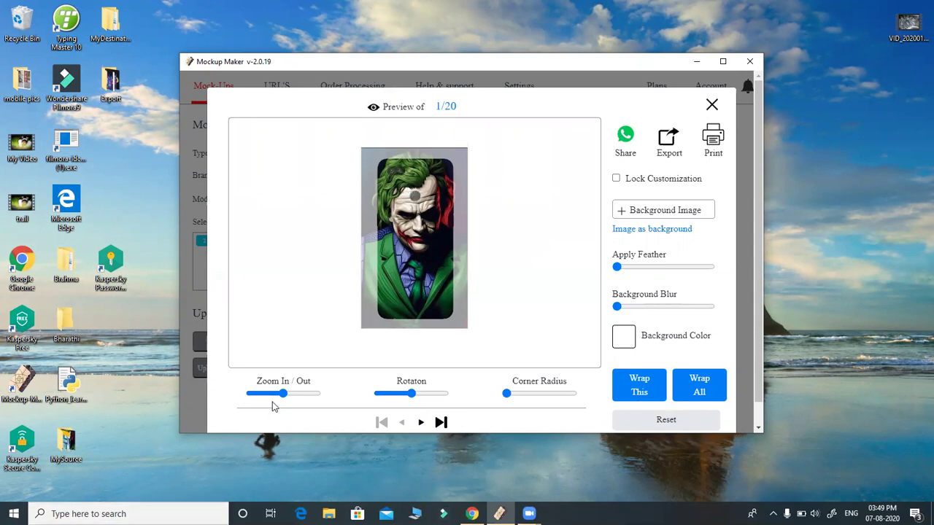
drag(280, 398, 270, 398)
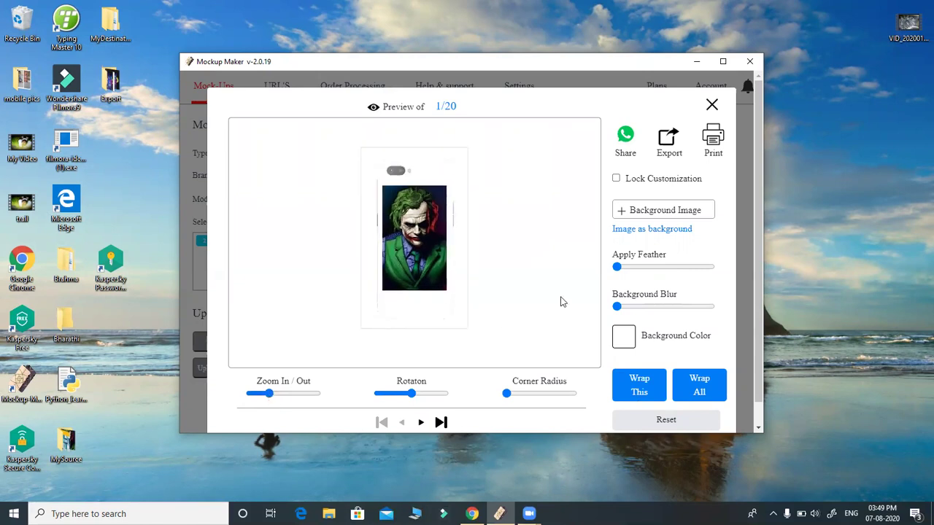
drag(618, 269, 629, 272)
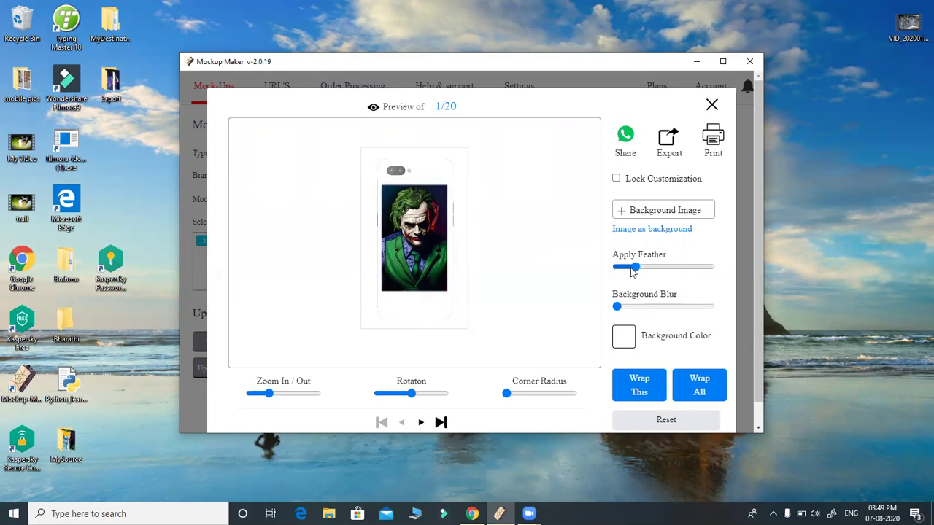
click(666, 214)
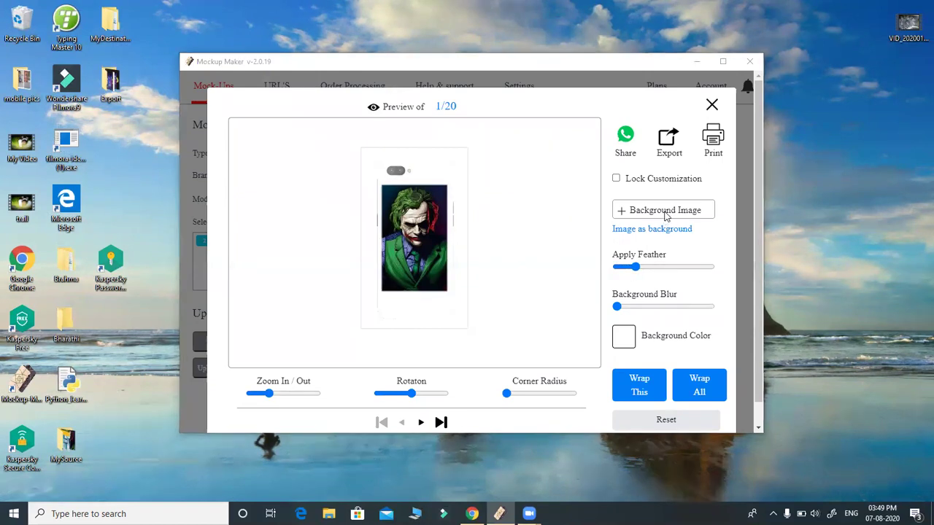
Place brick image 0002 behind the Joker case, wrap it, tilt it diagonally, and use it as background.
click(378, 167)
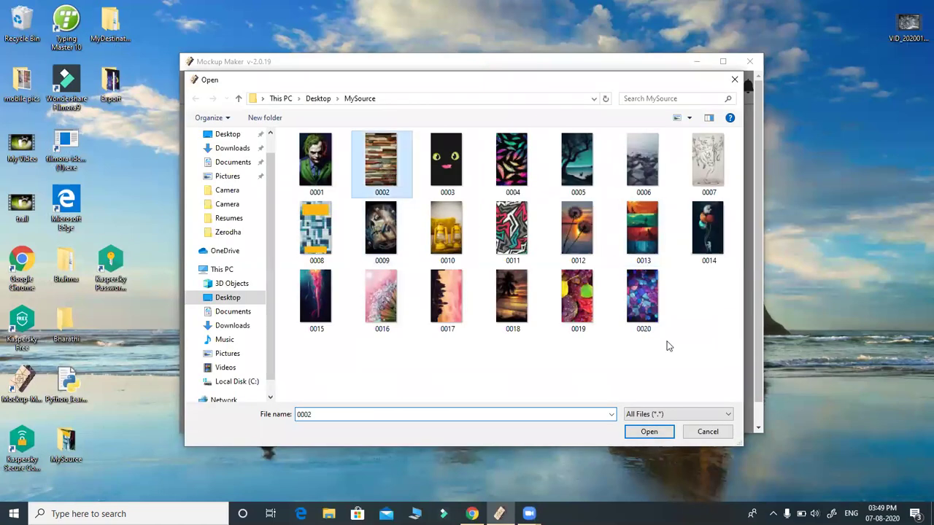
click(657, 432)
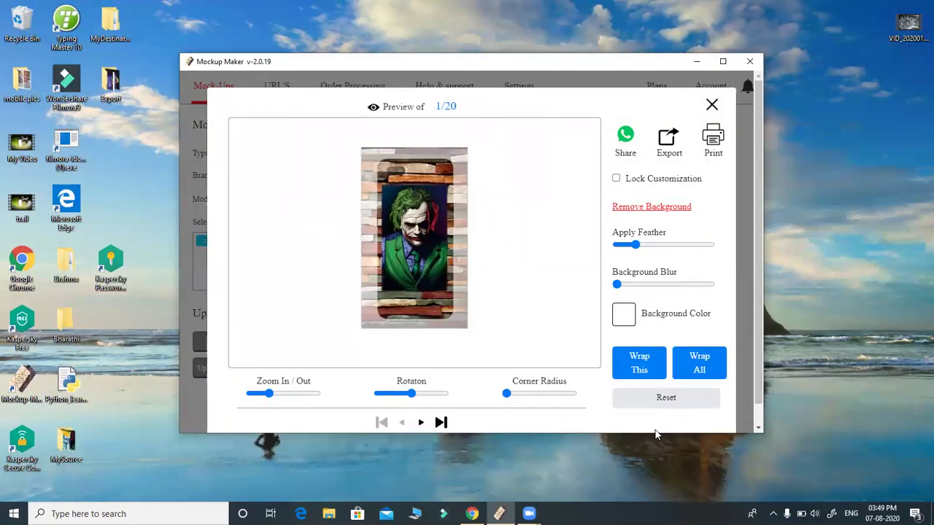
click(642, 361)
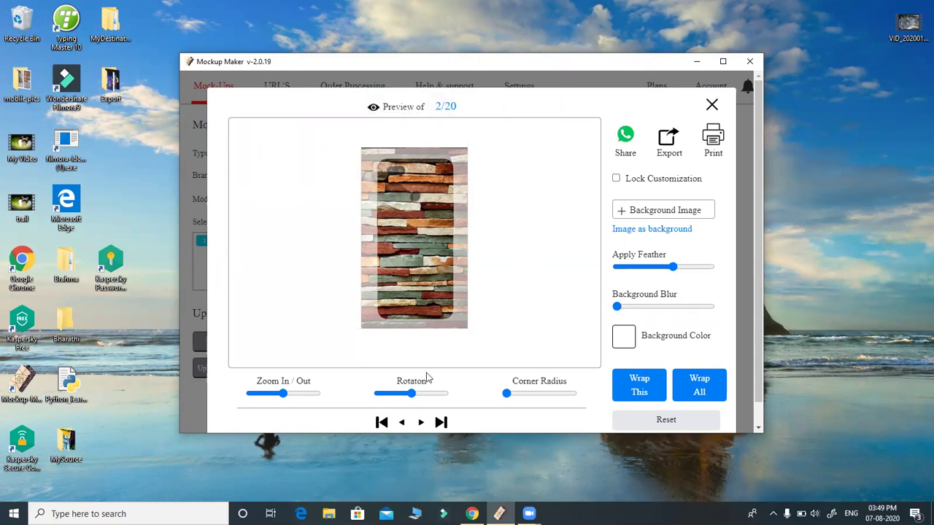
drag(411, 393, 418, 397)
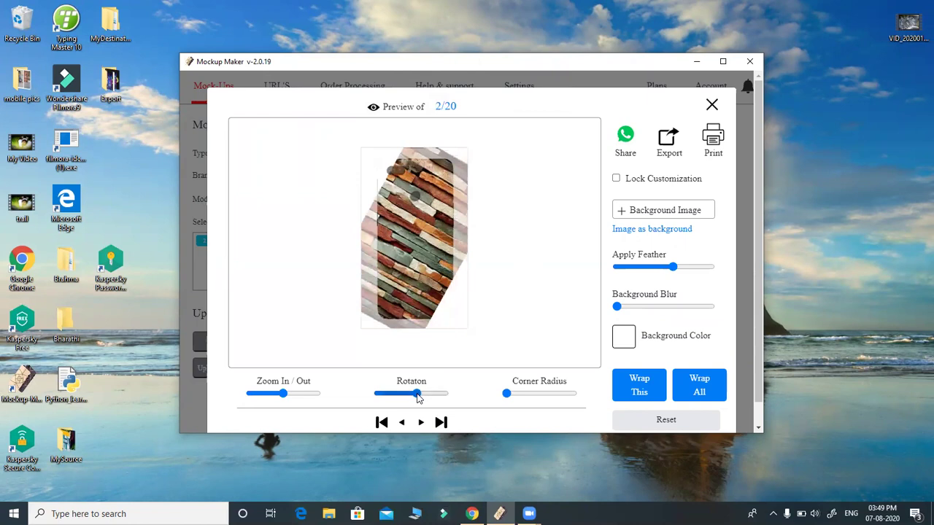
click(661, 230)
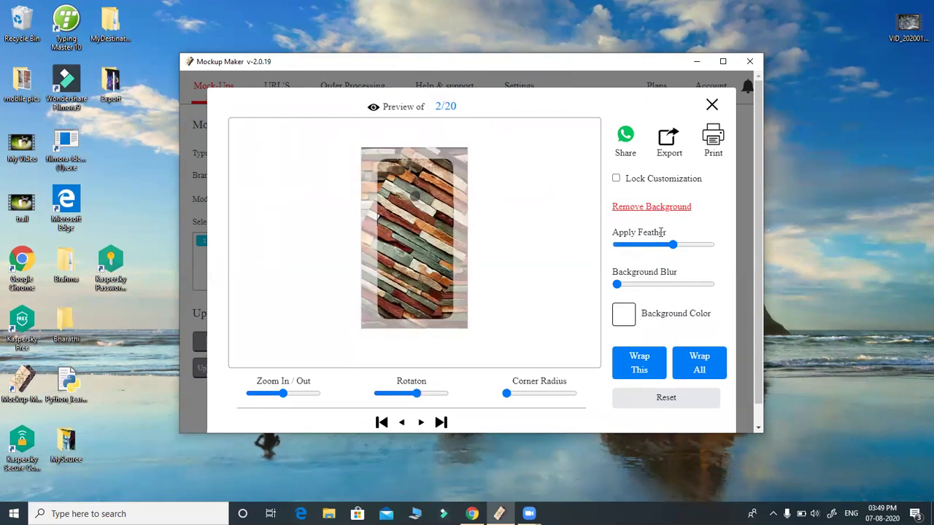
Export design 2/20's tilted brick mockup to the Export folder on the Desktop.
click(669, 138)
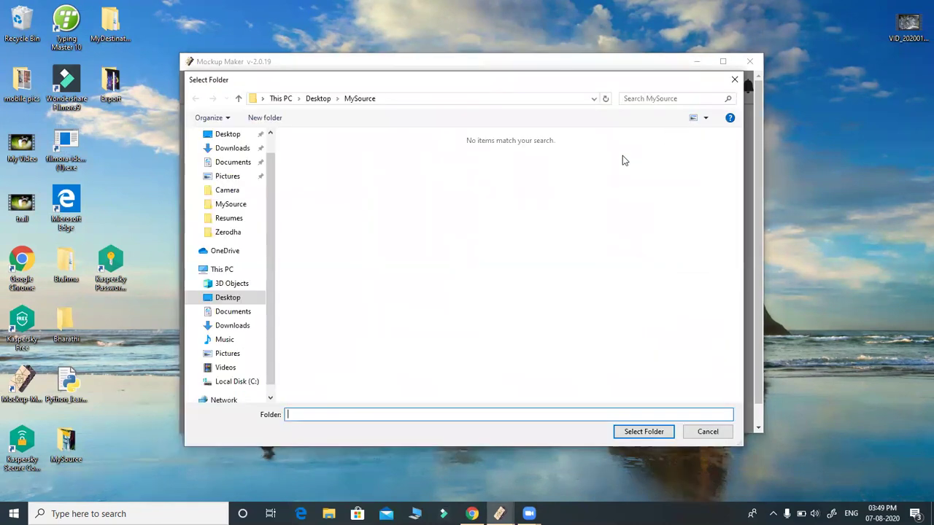
drag(237, 148, 232, 173)
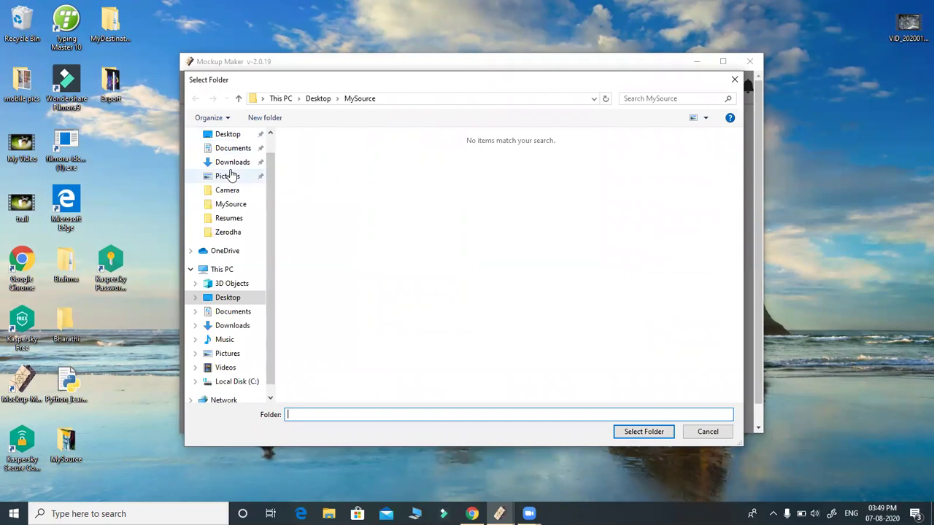
click(227, 137)
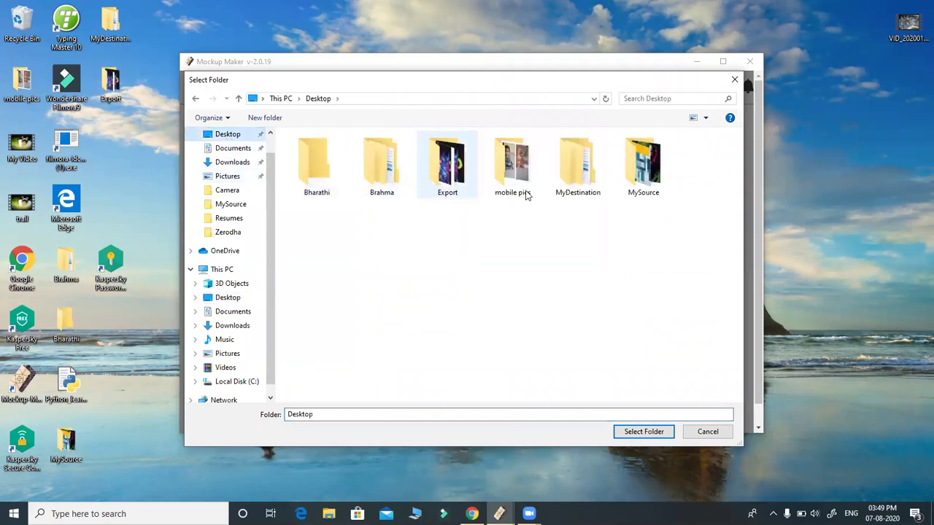
click(438, 174)
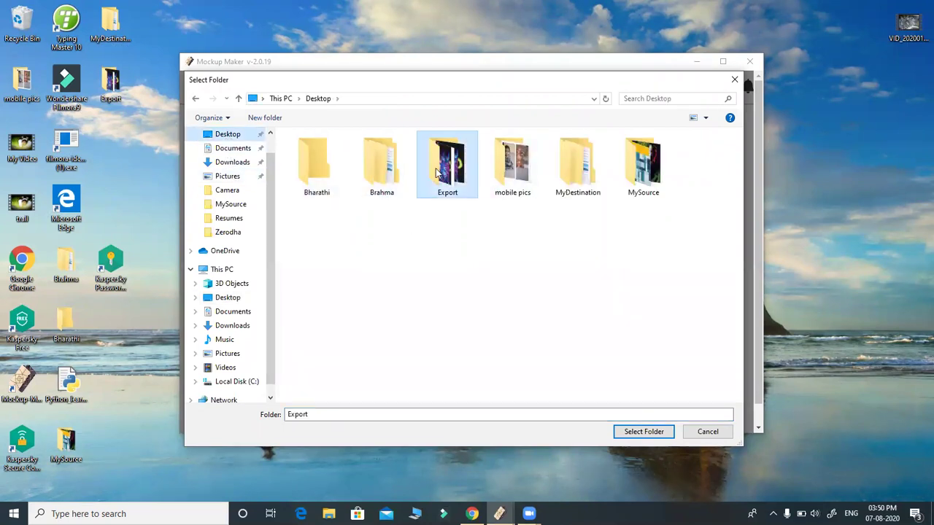
click(648, 435)
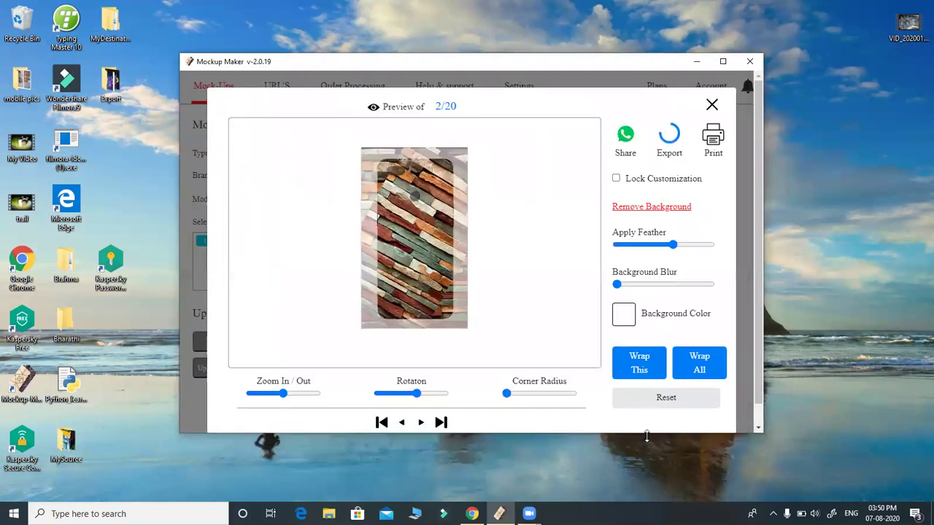
Open the Desktop's Export folder in File Explorer.
click(328, 514)
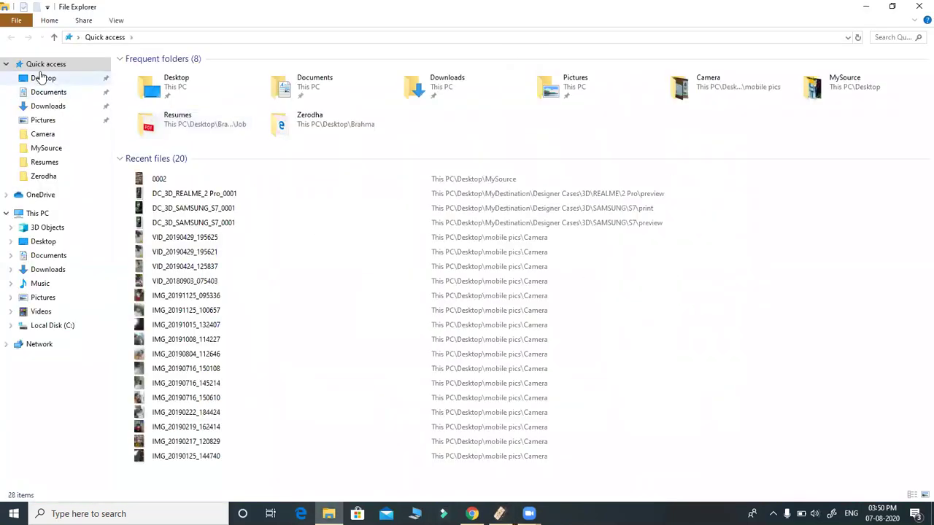
click(50, 80)
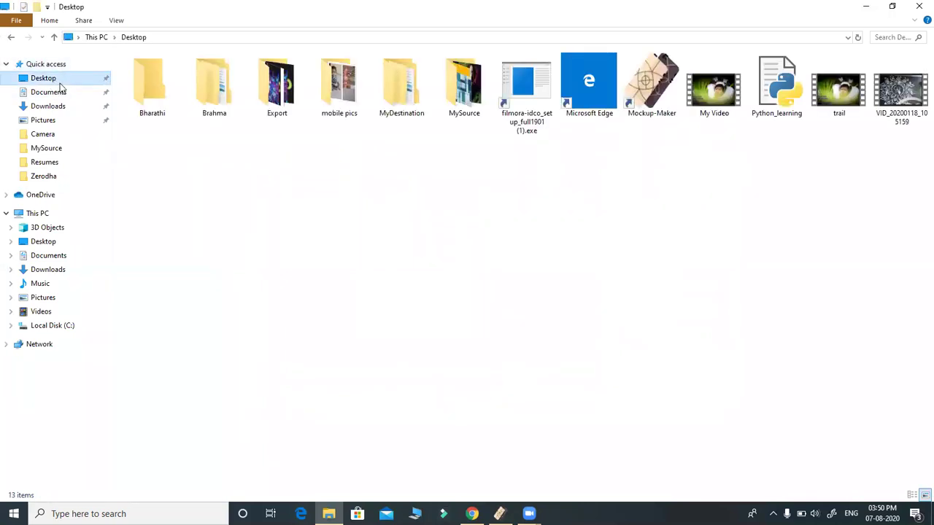
double_click(281, 79)
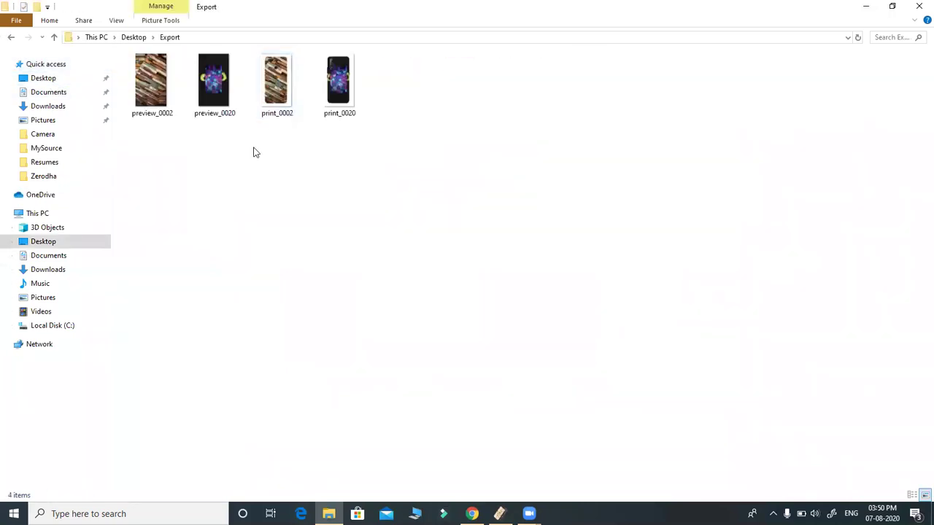
View the exported print_0002 and preview_0002 images in Photos, then return to Mockup Maker.
double_click(274, 86)
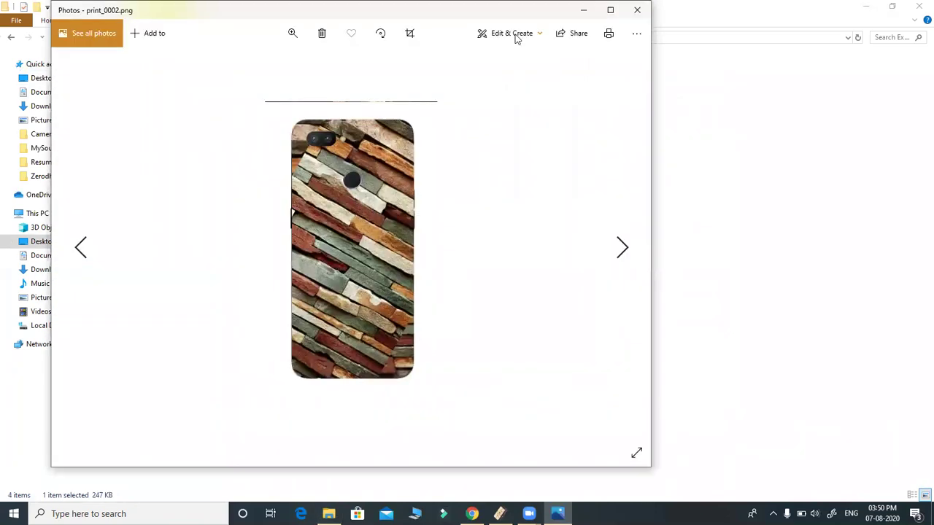
click(637, 10)
double_click(150, 77)
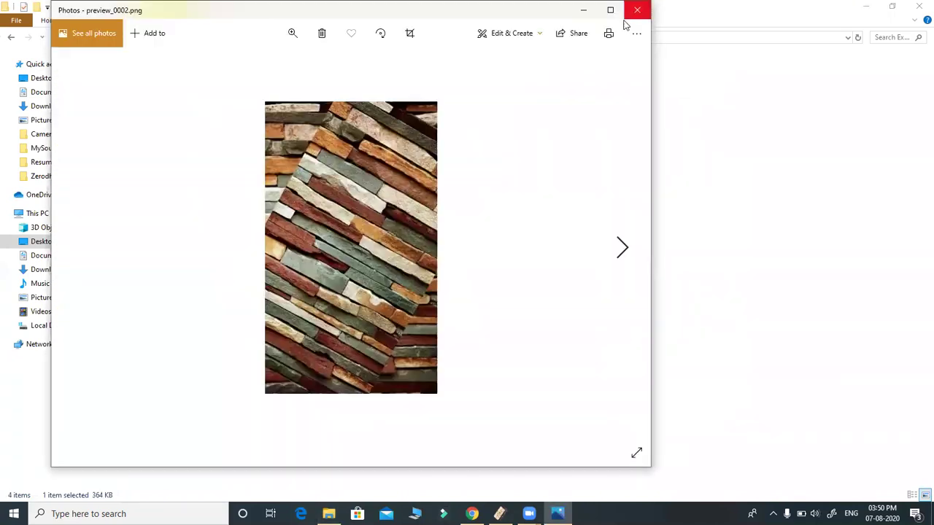
click(626, 18)
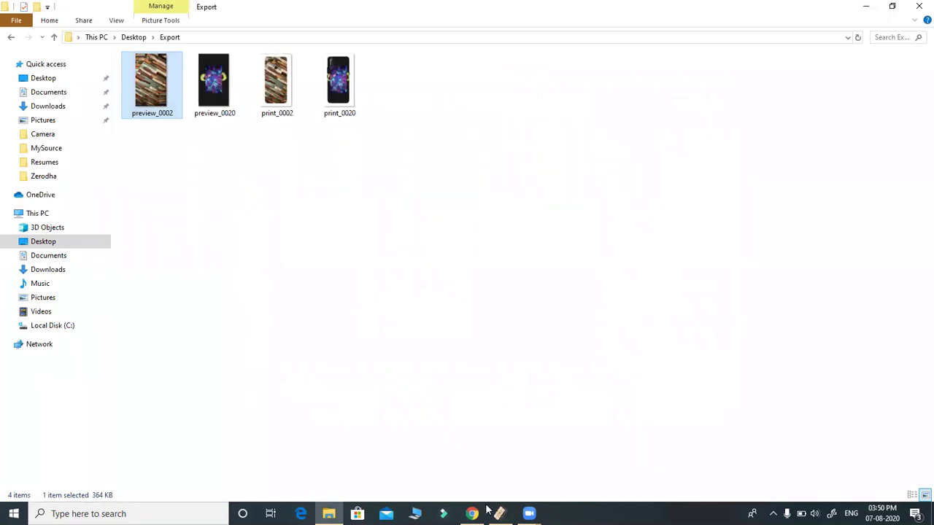
click(499, 514)
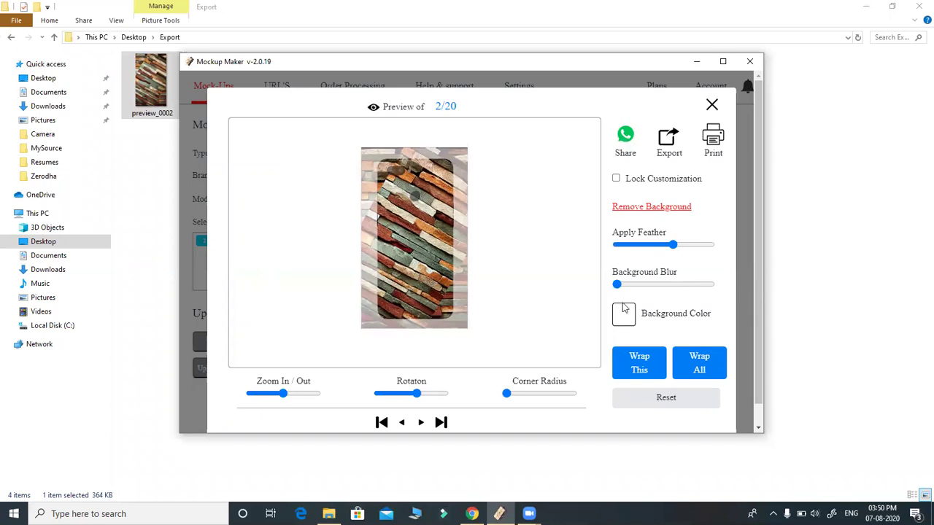
Reset case 2/20's customisation so the brick pattern sits upright with no feather.
click(694, 396)
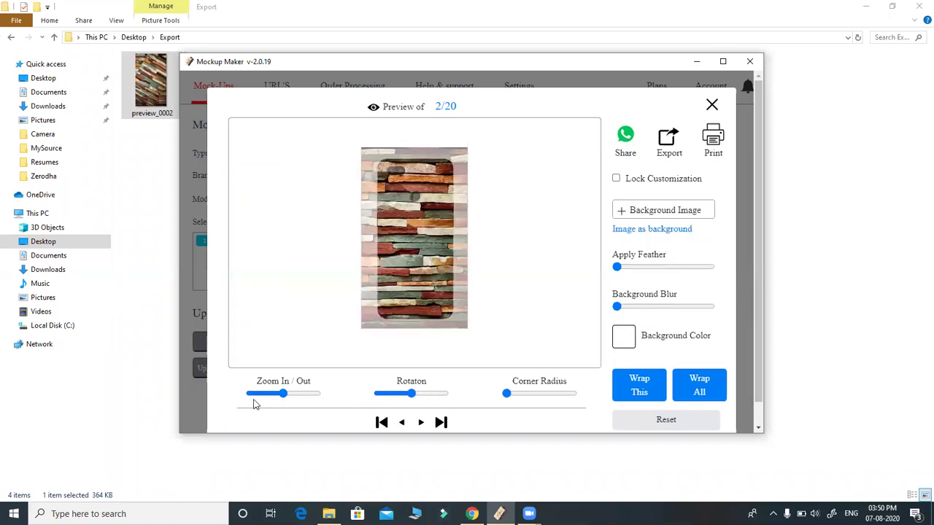